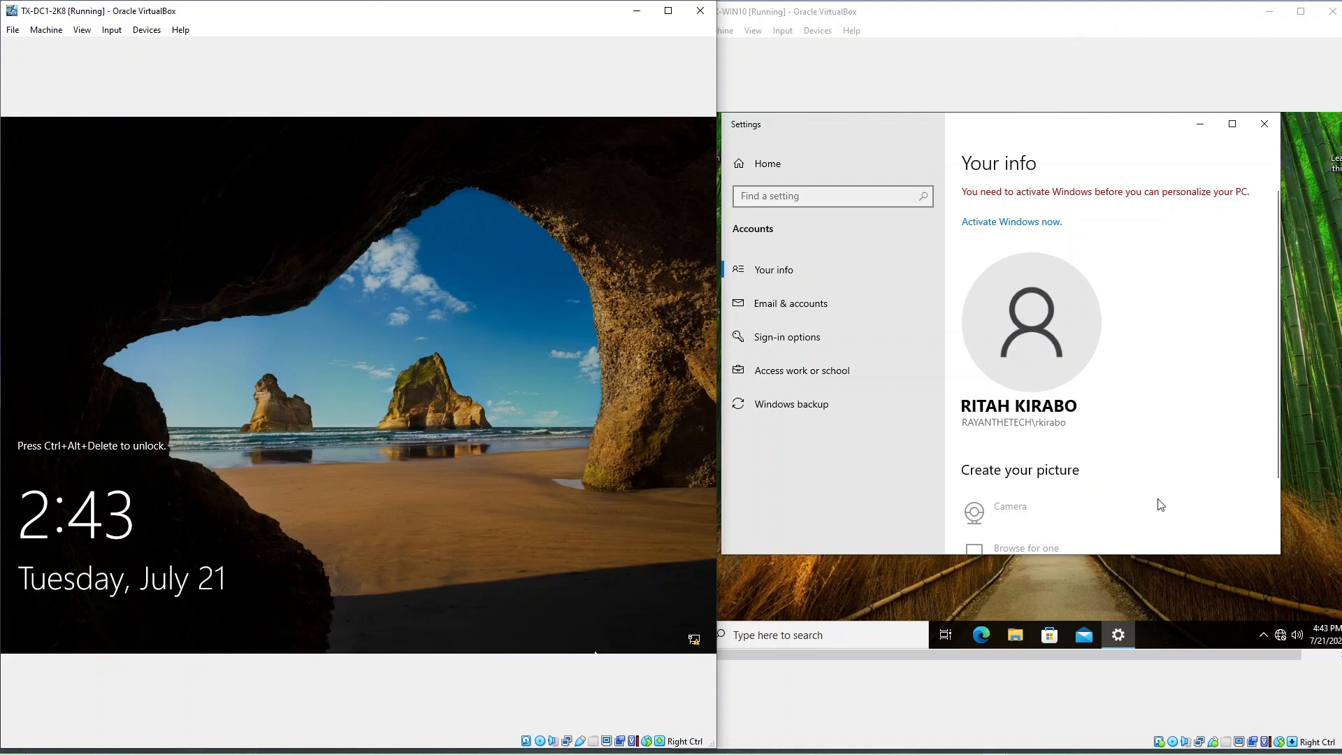
Step: Widen the TX-DC1-2K8 server window beside the Windows 10 VM and close the guest's Settings window
{"action": "left_click", "coordinate": [1213, 600]}
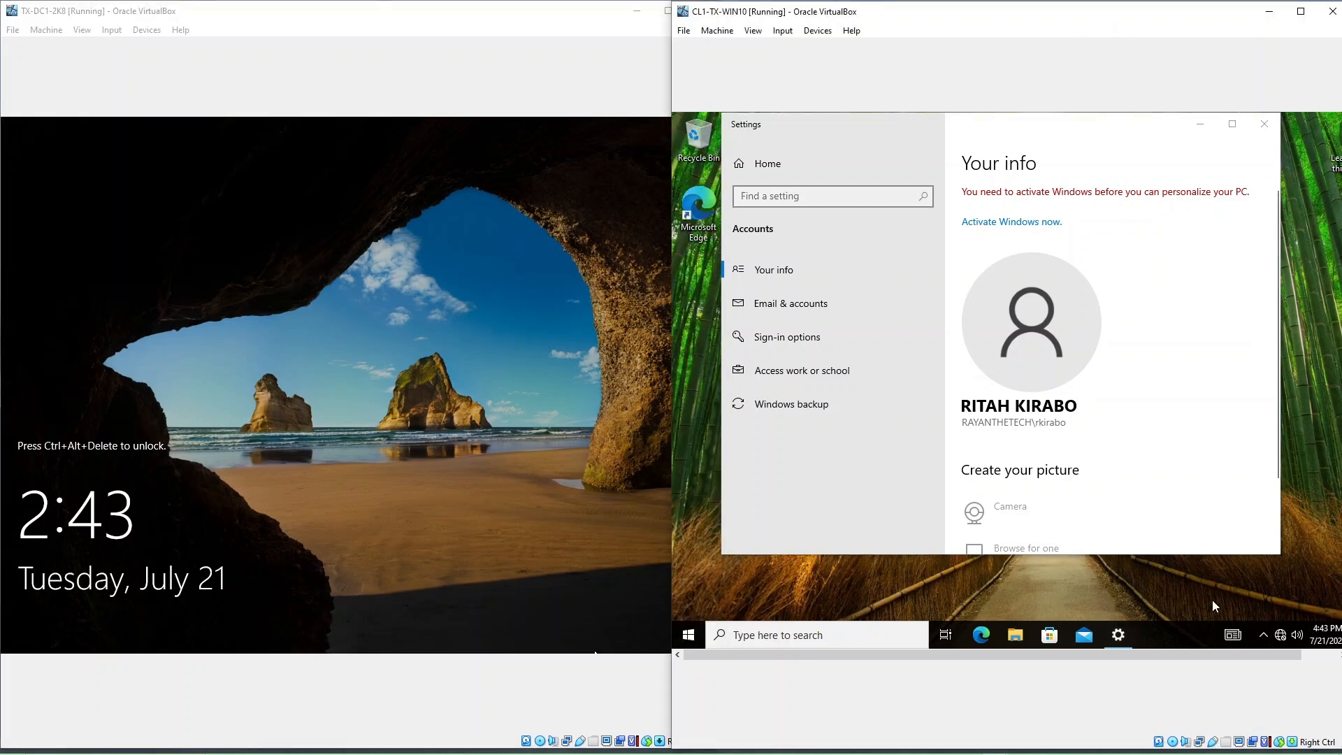
{"action": "left_click", "coordinate": [594, 219]}
{"action": "mouse_move", "coordinate": [671, 235]}
{"action": "left_mouse_down"}
{"action": "mouse_move", "coordinate": [720, 234]}
{"action": "mouse_move", "coordinate": [674, 217]}
{"action": "left_mouse_up"}
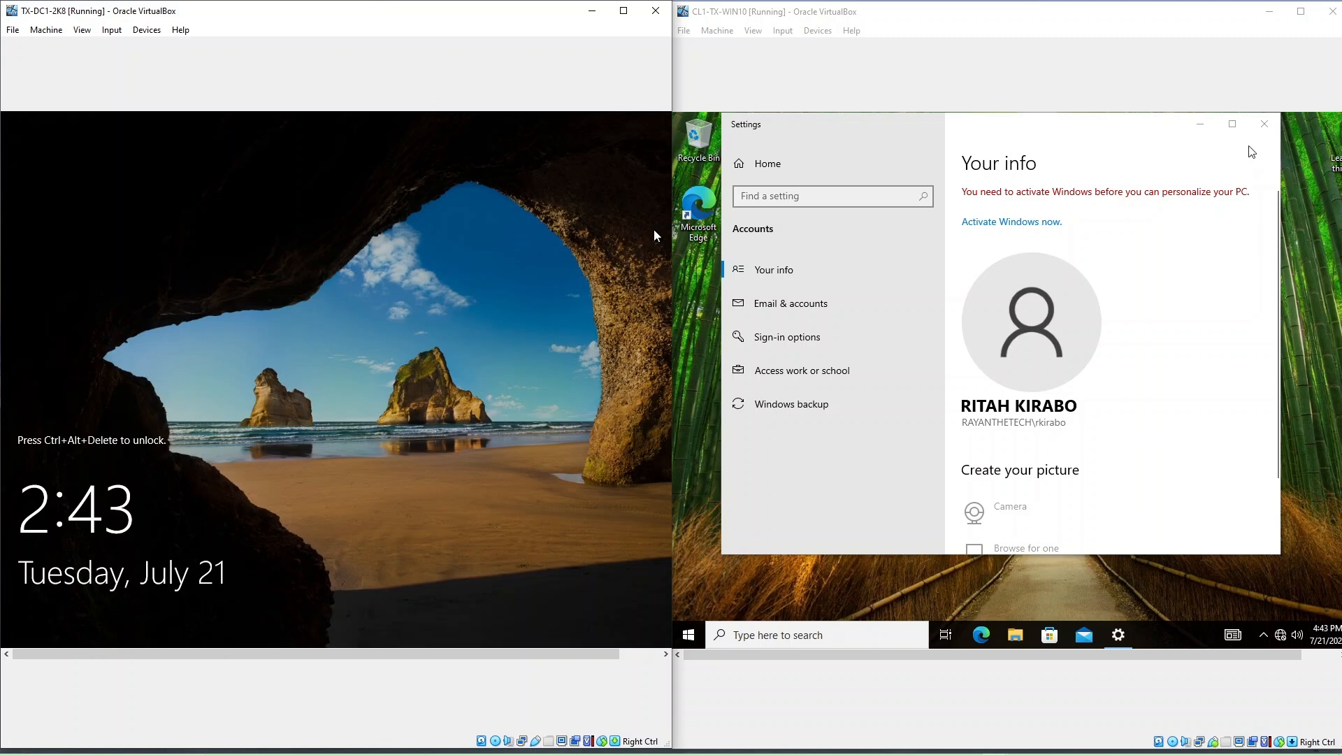
{"action": "left_click", "coordinate": [1264, 131]}
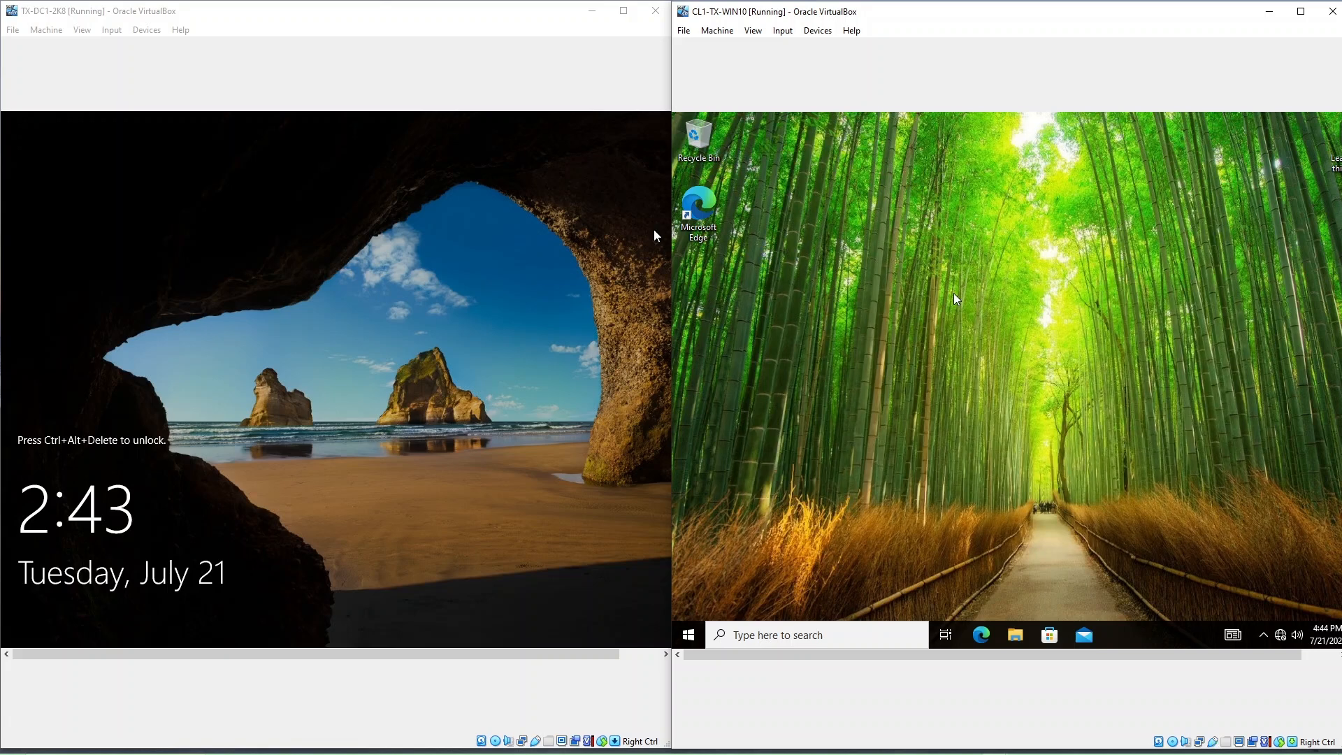
Step: Make a new folder named ShareWIN10 on the CL1-TX-WIN10 desktop using New > Folder
{"action": "right_click", "coordinate": [864, 213]}
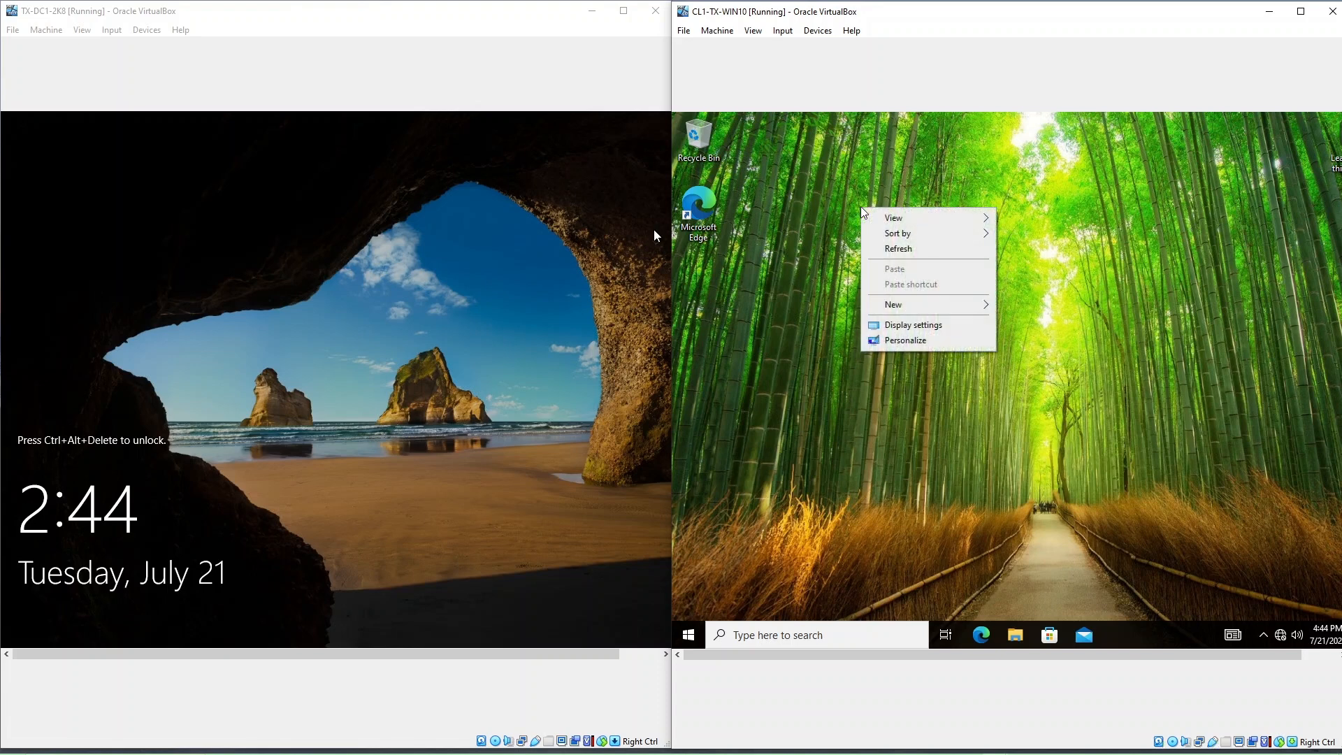
{"action": "mouse_move", "coordinate": [935, 309]}
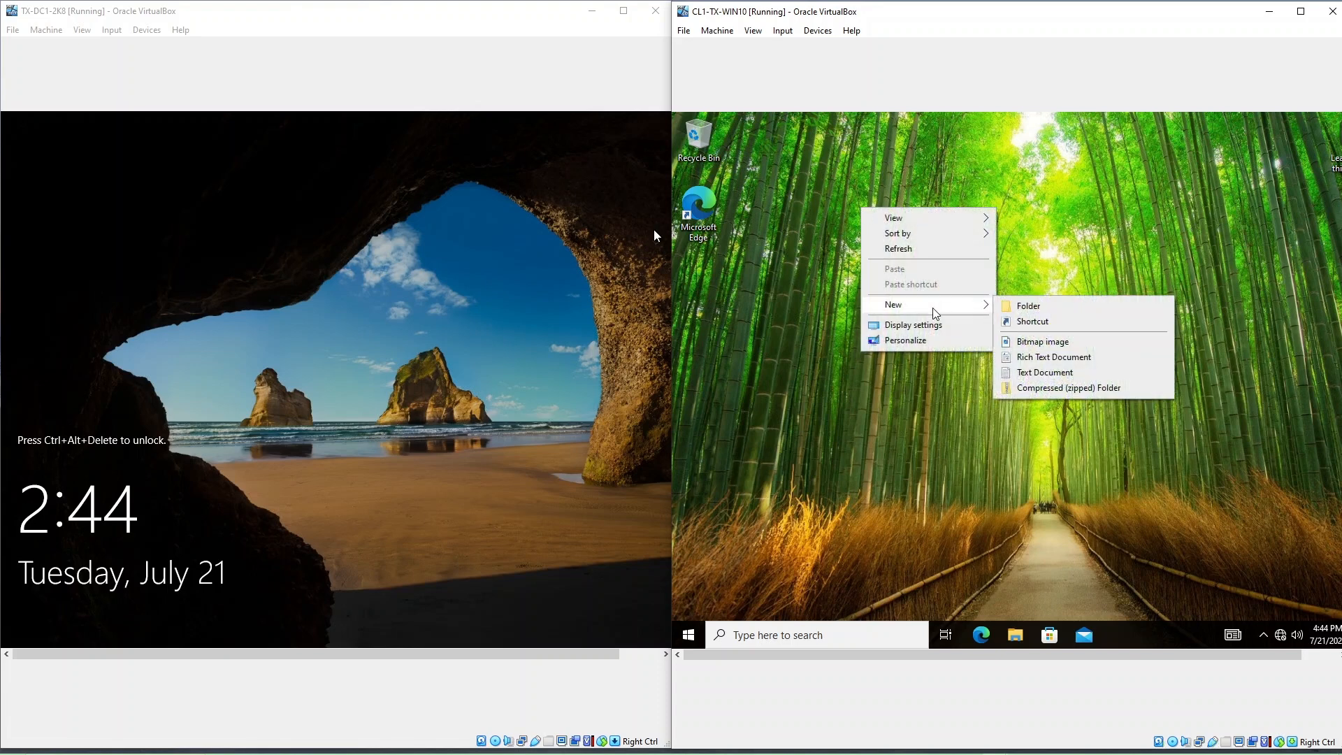
{"action": "left_click", "coordinate": [1027, 305]}
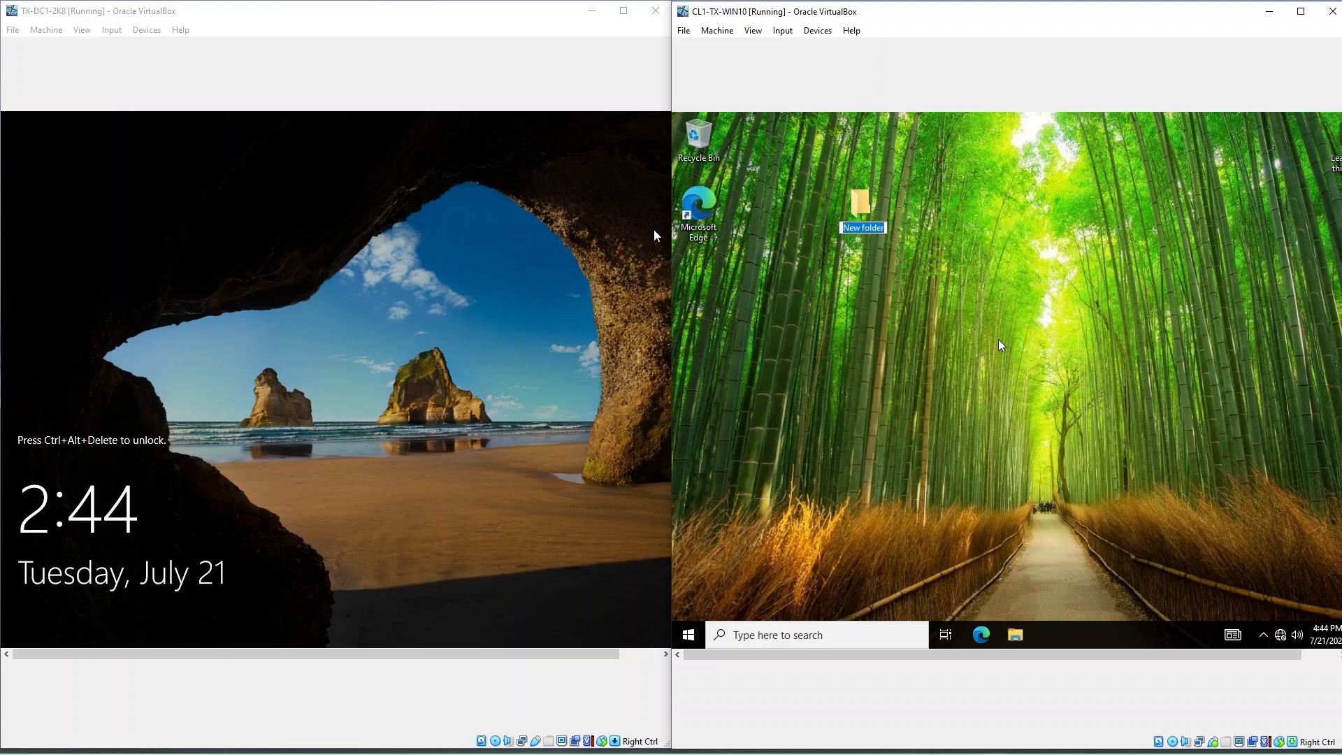
{"action": "type", "text": "S"}
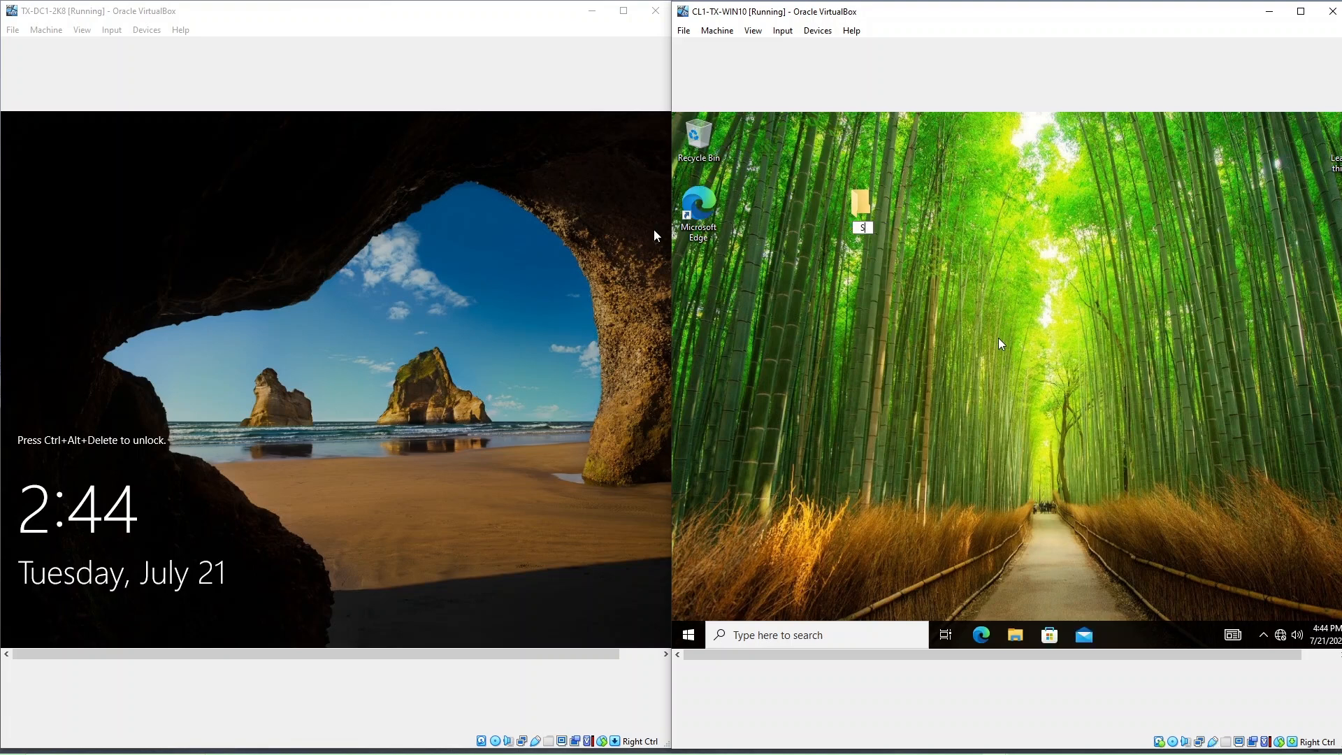
{"action": "type", "text": "hareWIN10"}
{"action": "left_click", "coordinate": [938, 399]}
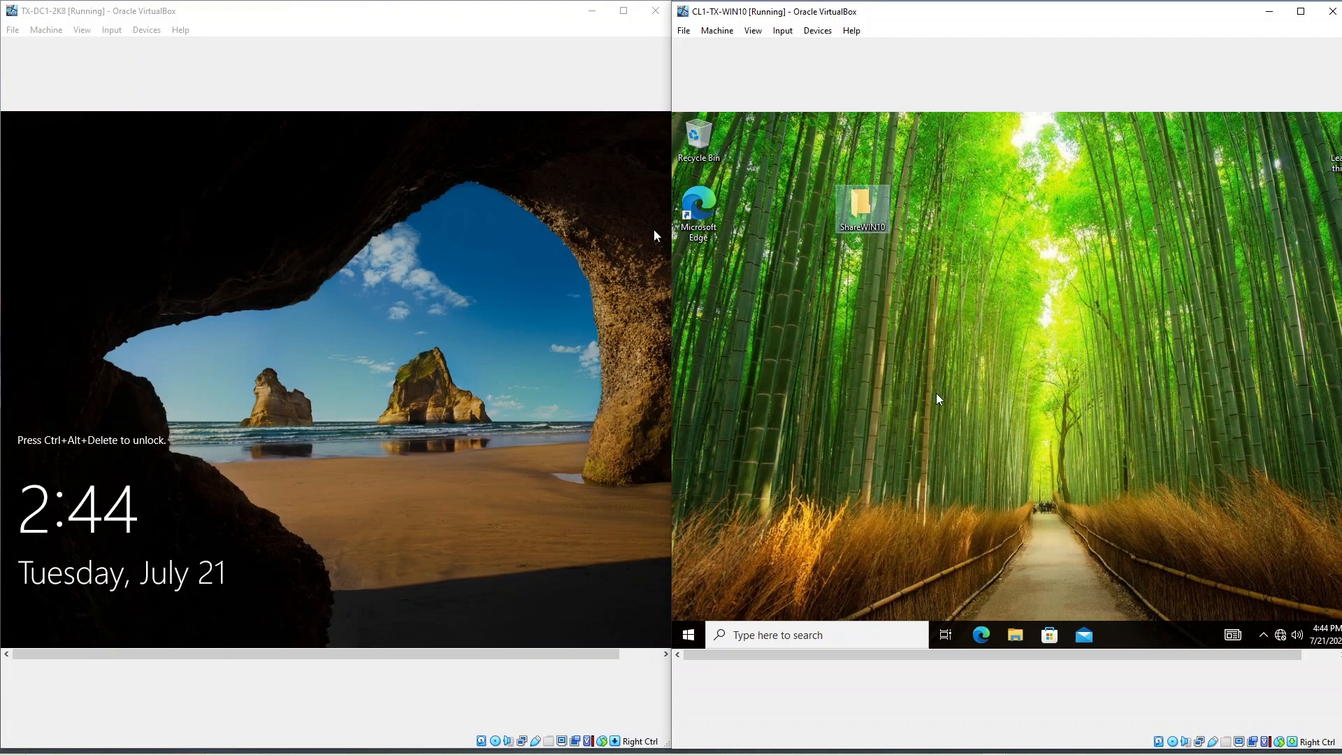
{"action": "left_click", "coordinate": [241, 404]}
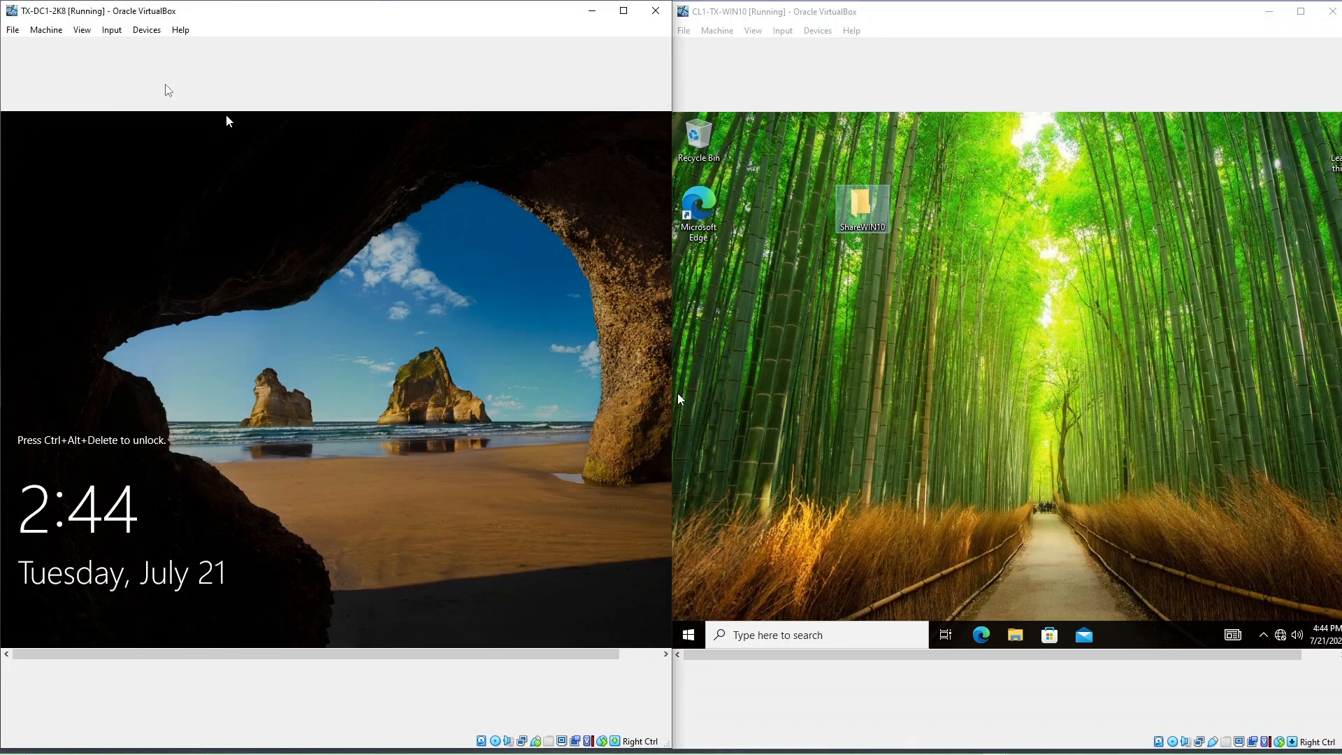
Step: Send Ctrl-Alt-Del to the TX-DC1-2K8 VM and sign in with the account password
{"action": "left_click", "coordinate": [111, 29]}
{"action": "mouse_move", "coordinate": [140, 47]}
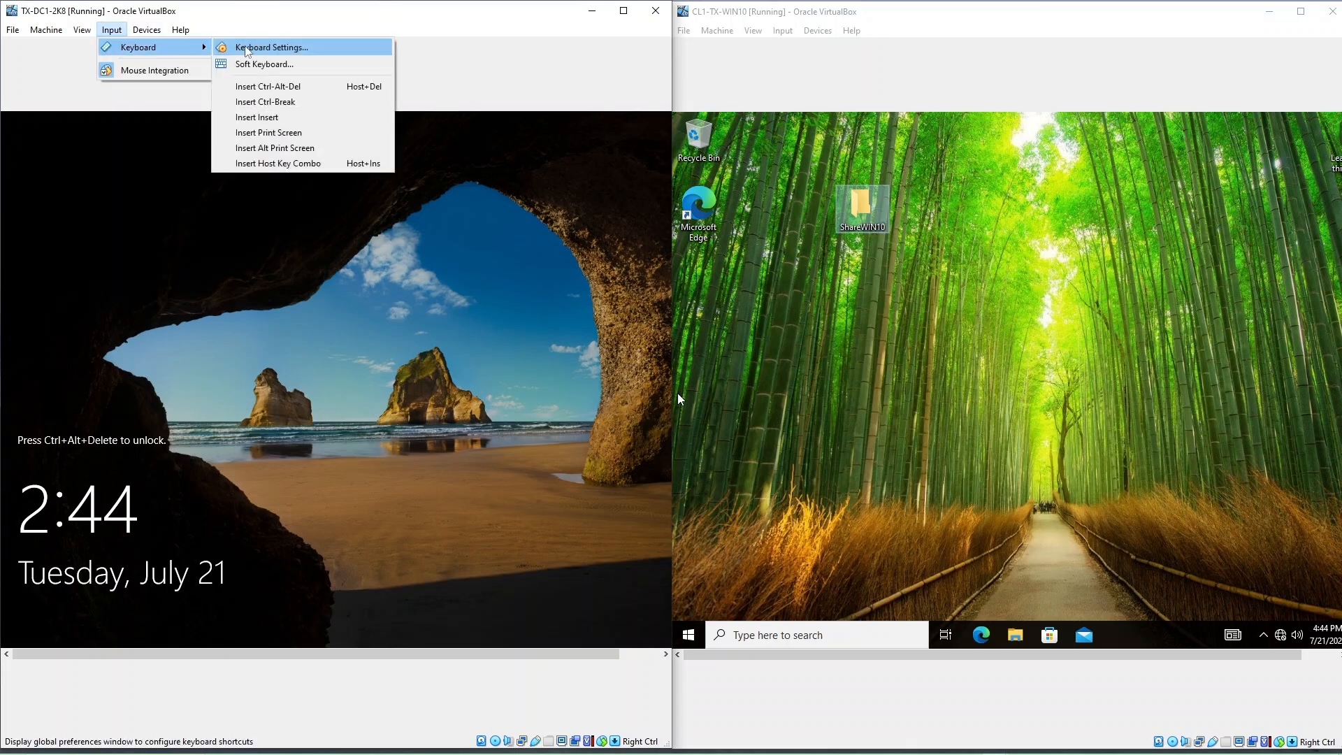
{"action": "left_click", "coordinate": [268, 86]}
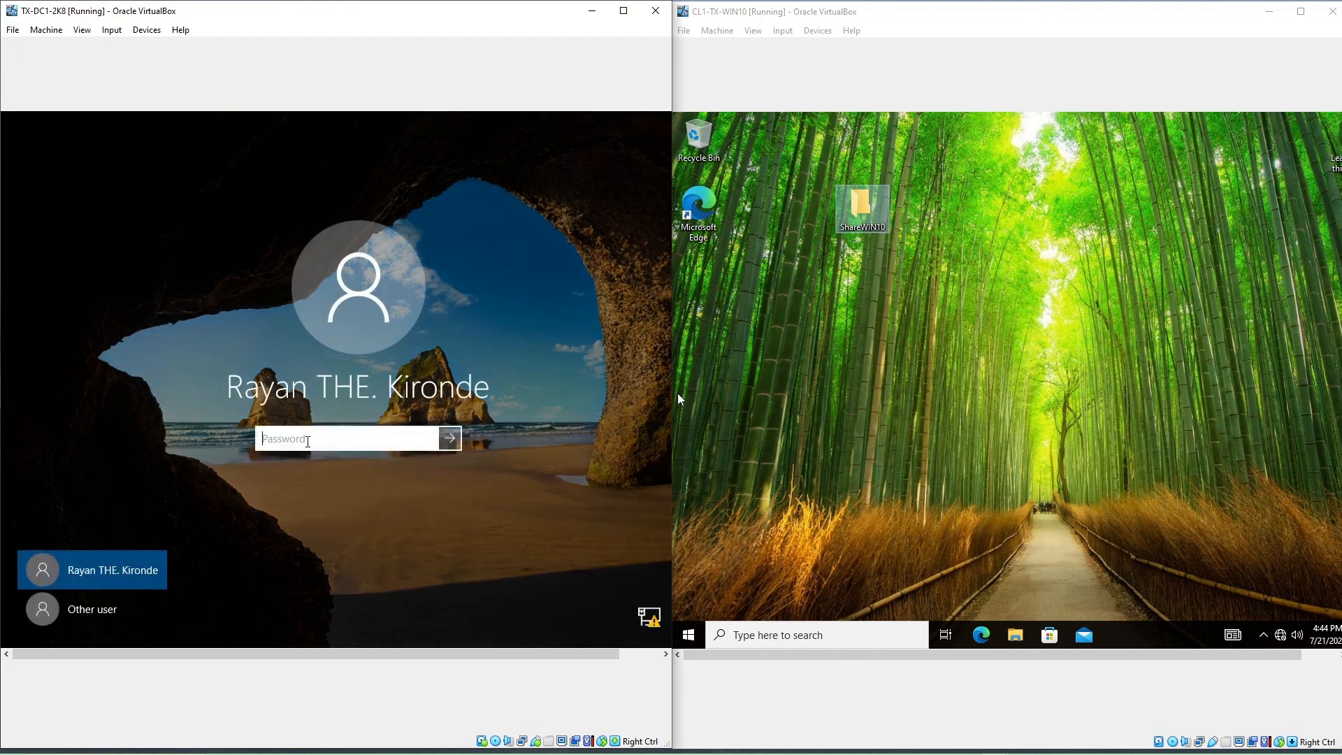
{"action": "type", "text": "••••••••••••"}
{"action": "key", "text": "Return"}
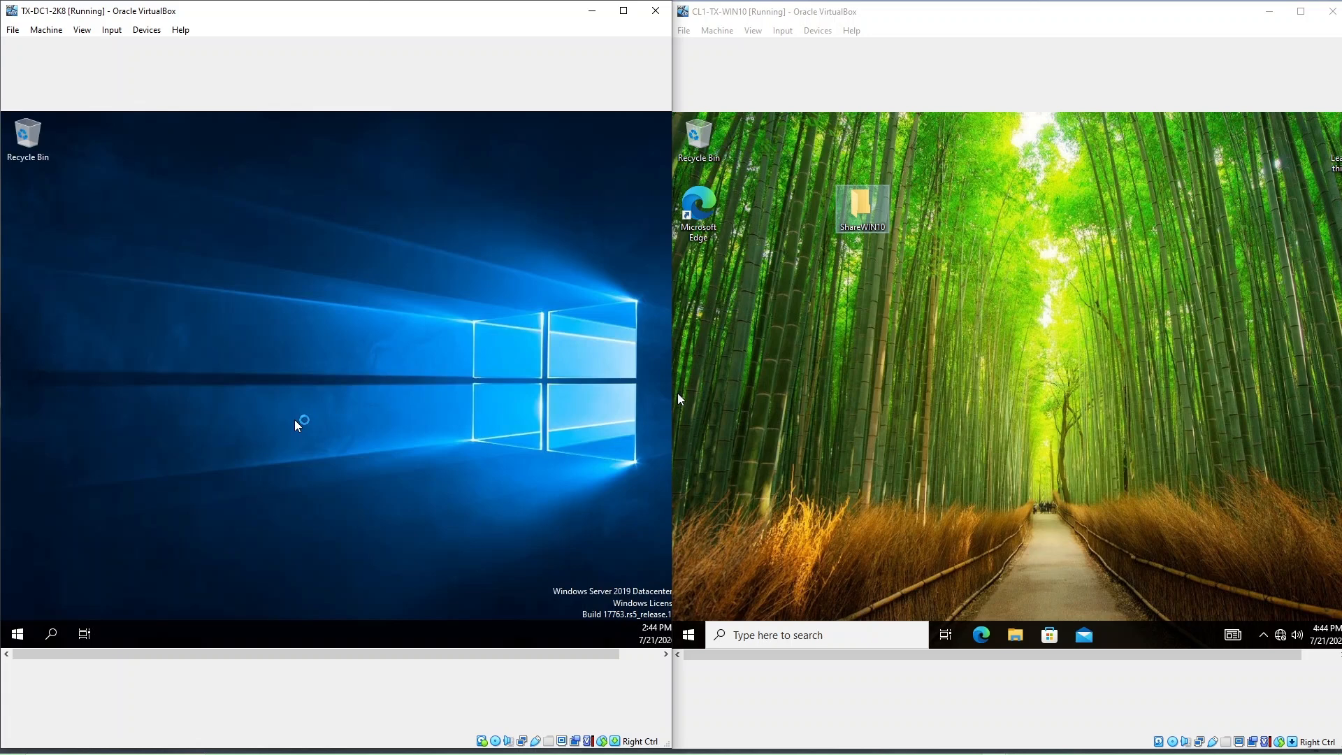
{"action": "right_click", "coordinate": [172, 283]}
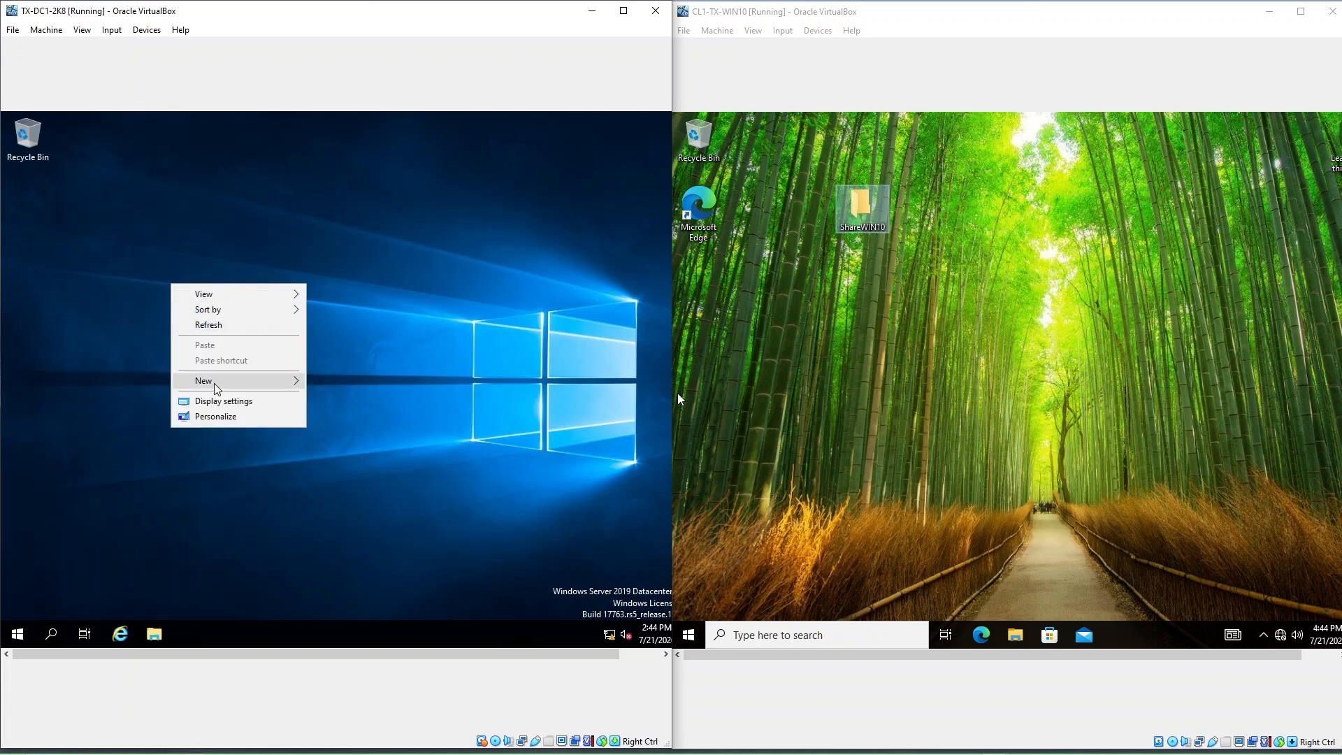
Step: Add a new folder on the server desktop and minimize Server Manager
{"action": "mouse_move", "coordinate": [219, 384]}
{"action": "left_click", "coordinate": [324, 387]}
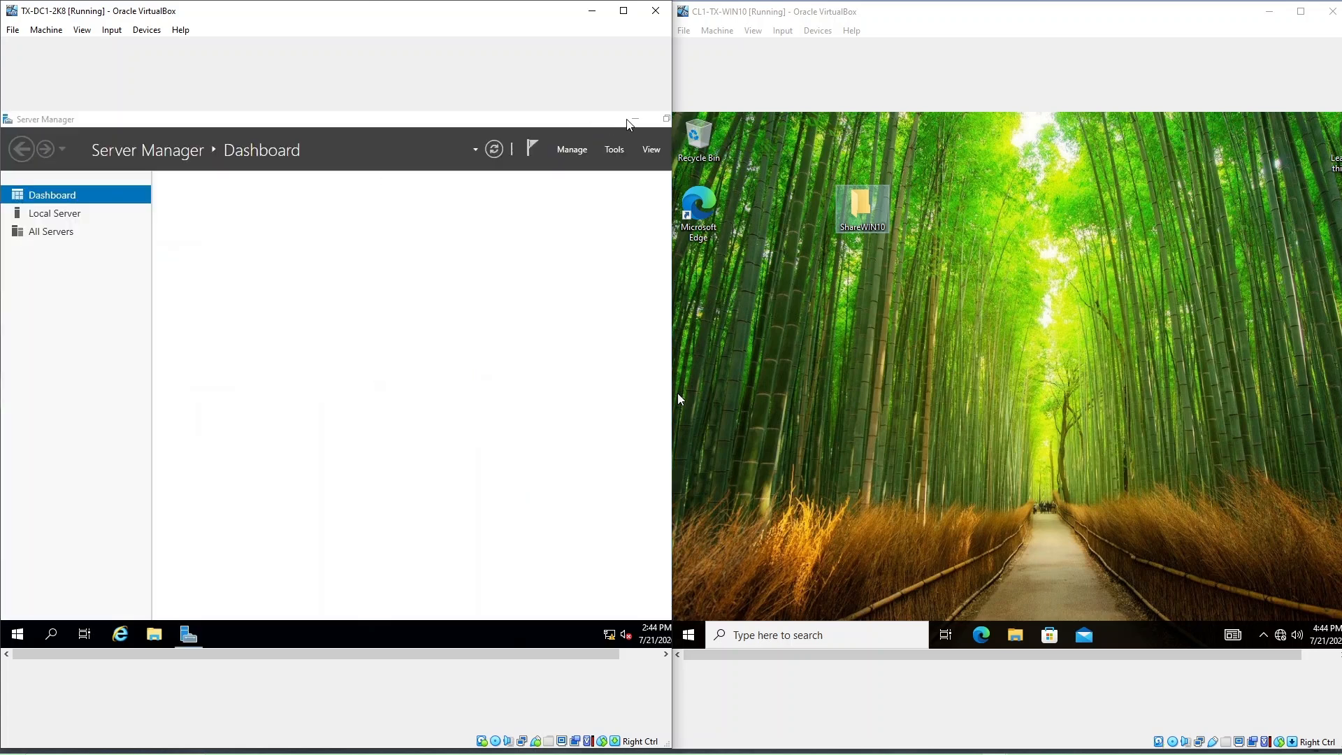
{"action": "left_click", "coordinate": [634, 120]}
Step: Rename the new server folder to ShareSVR and move it toward the top-left
{"action": "right_click", "coordinate": [199, 274]}
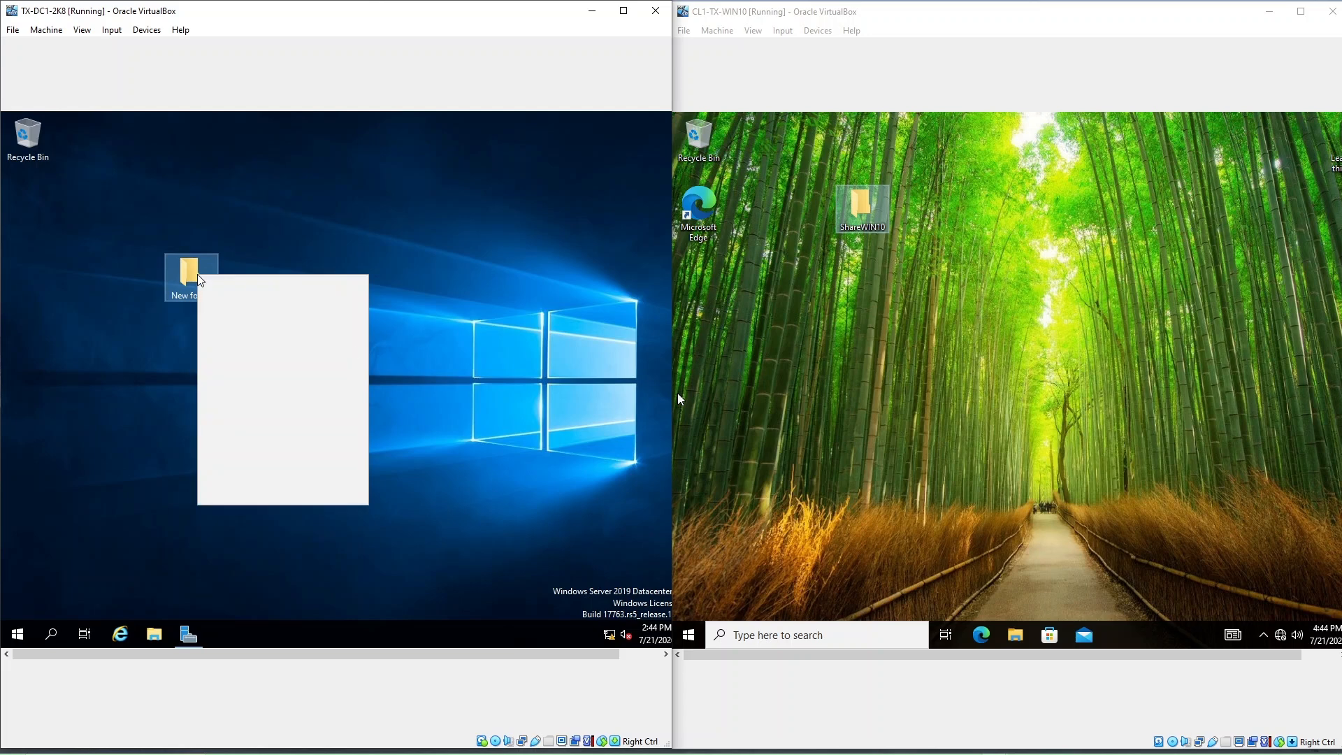
{"action": "left_click", "coordinate": [243, 476]}
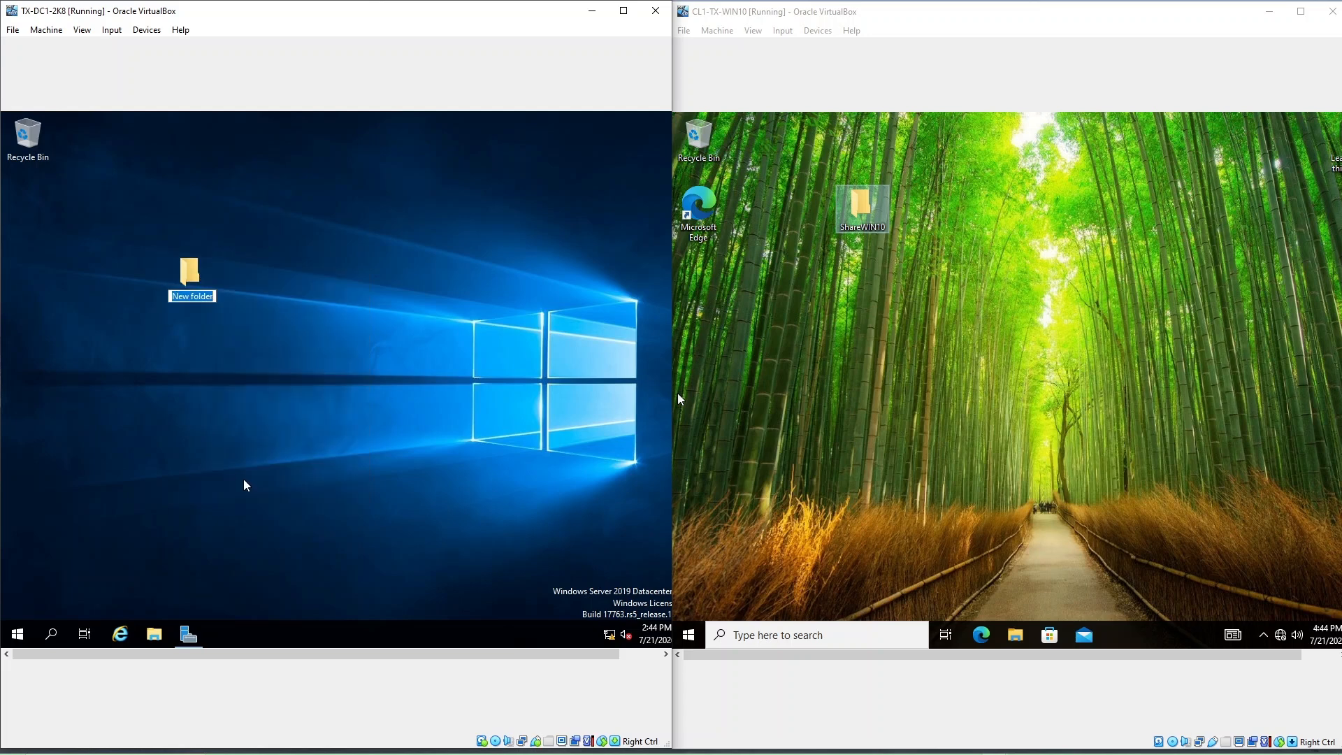
{"action": "type", "text": "ShareSVR"}
{"action": "key", "text": "Return"}
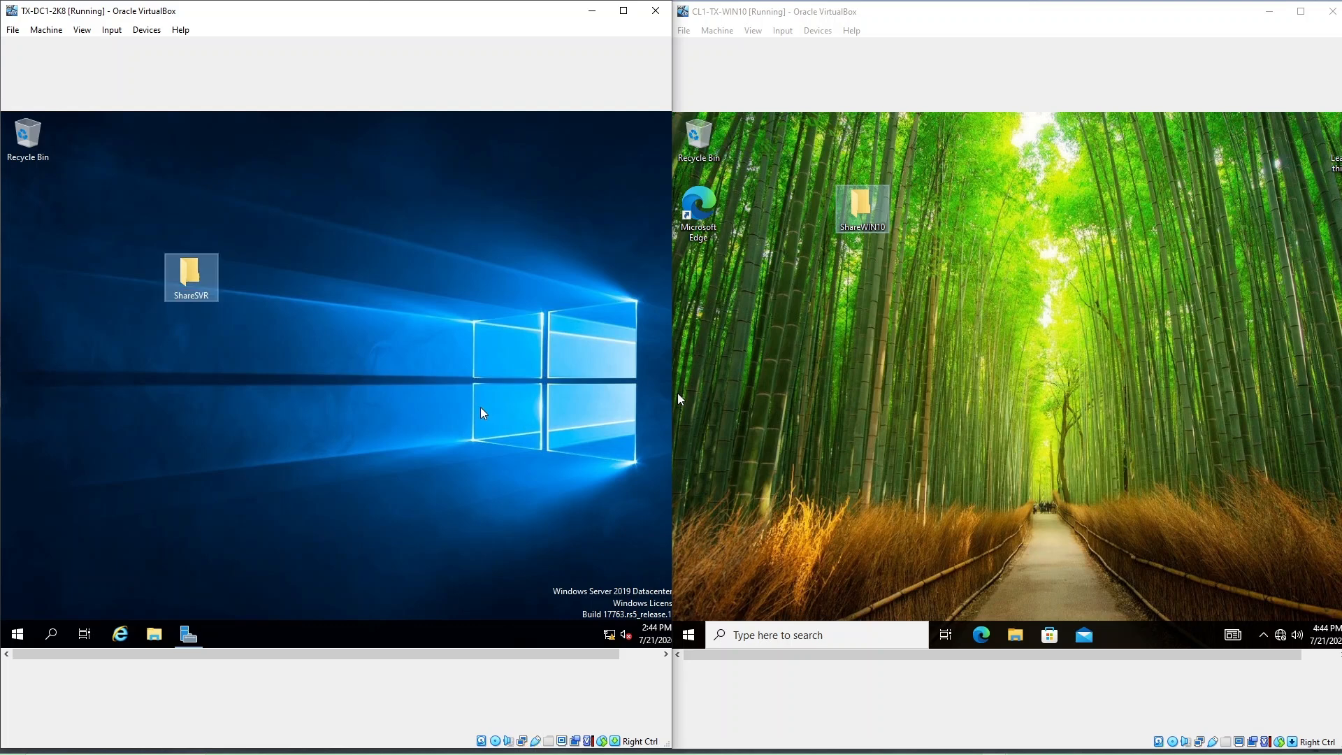
{"action": "left_click_drag", "start_coordinate": [189, 291], "coordinate": [165, 224]}
{"action": "left_click", "coordinate": [153, 252]}
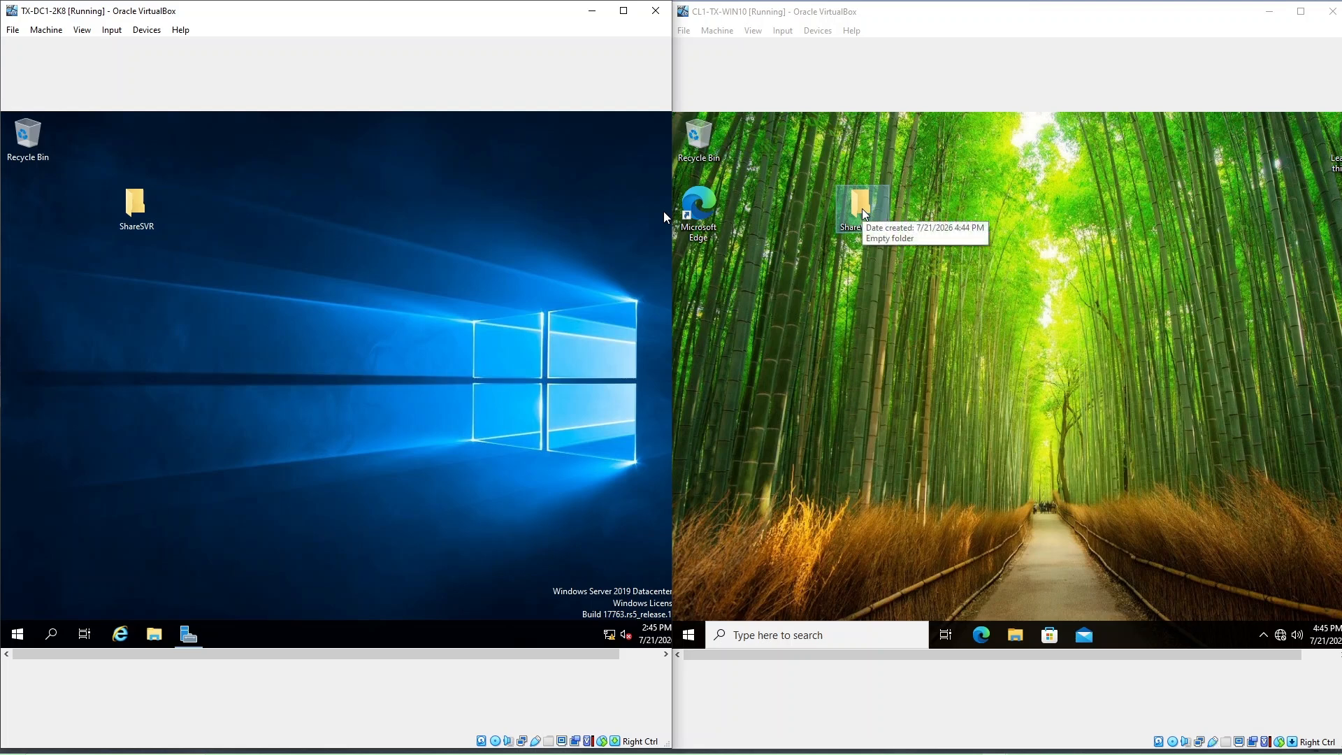
Step: Open ShareWIN10's Properties on the Windows 10 VM at the Sharing tab, showing Not Shared
{"action": "left_click", "coordinate": [865, 328]}
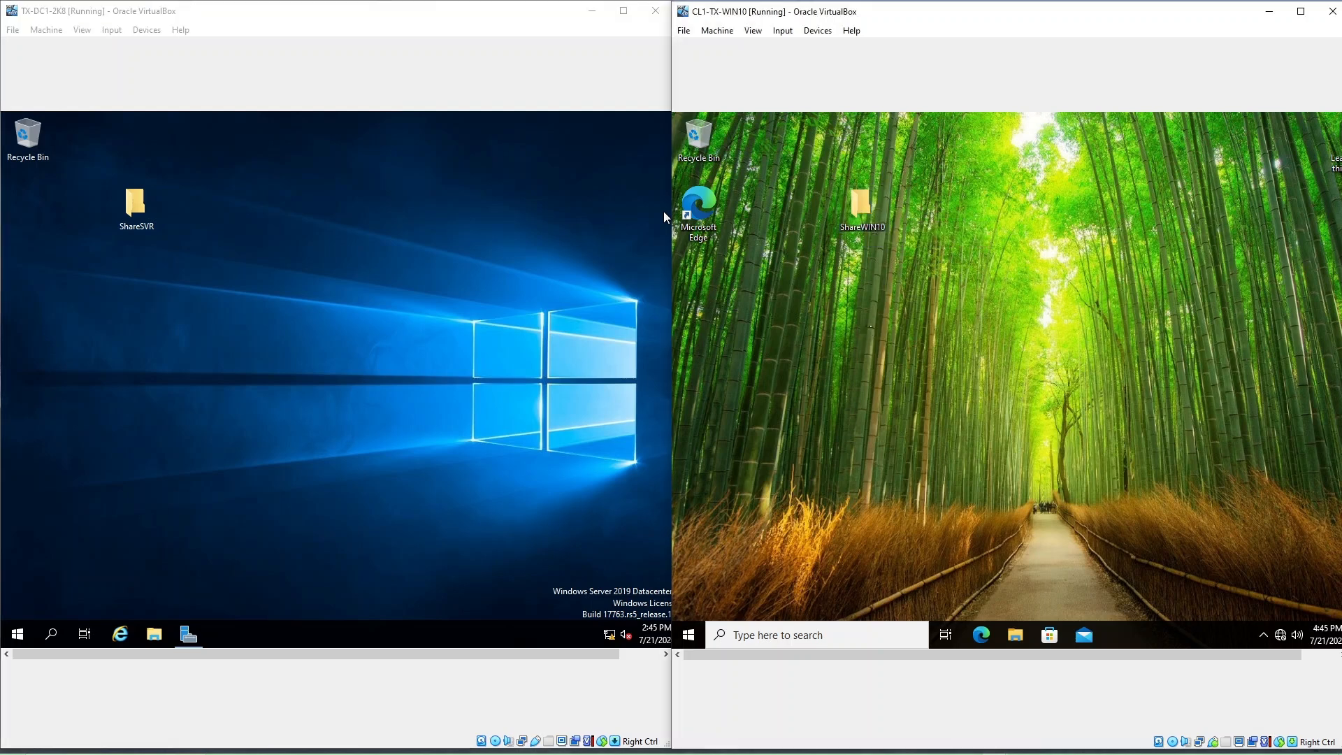
{"action": "right_click", "coordinate": [864, 212]}
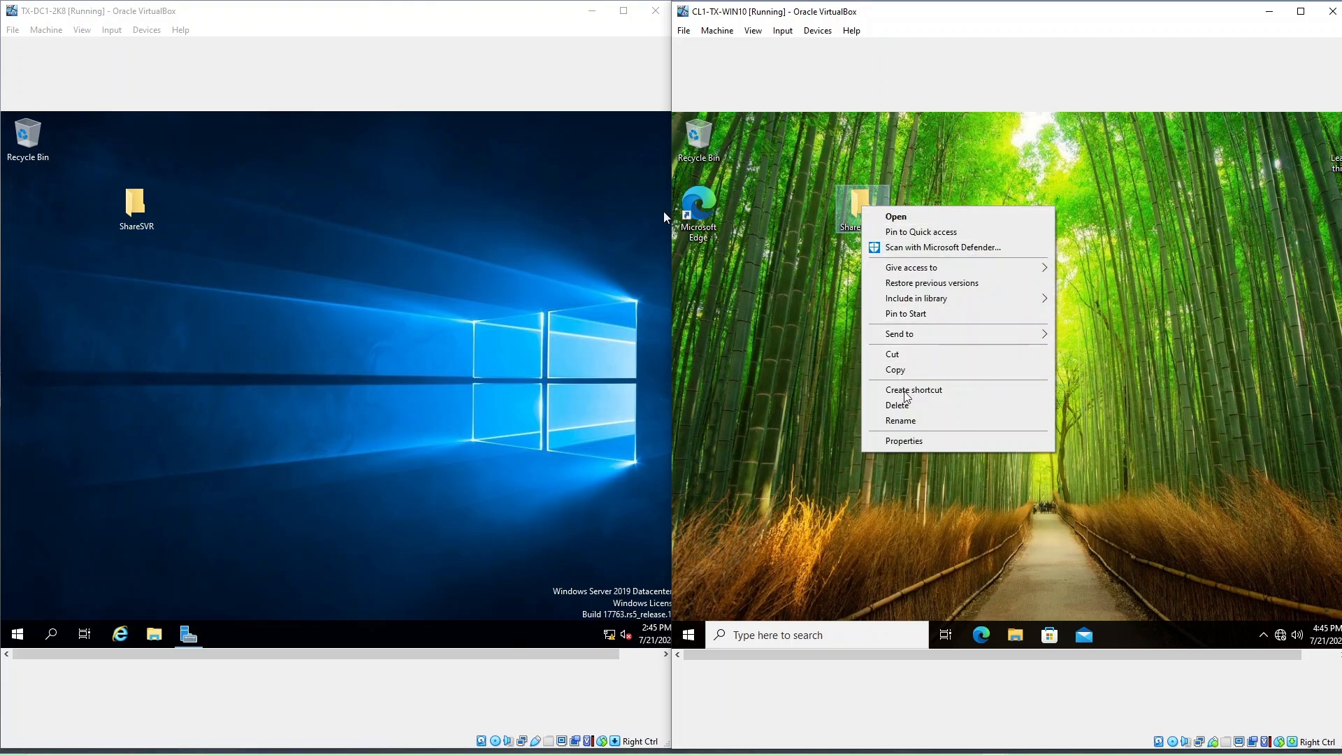
{"action": "left_click", "coordinate": [916, 441]}
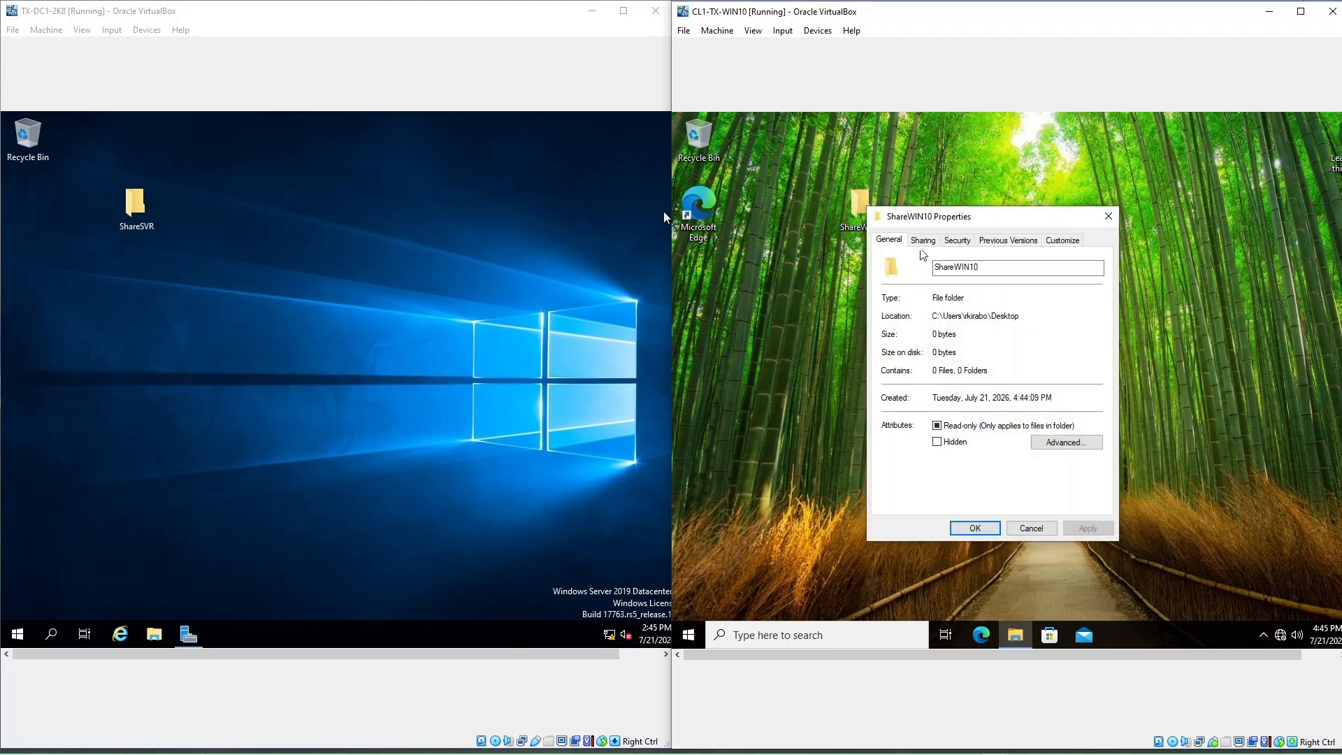
{"action": "left_click_drag", "start_coordinate": [964, 221], "coordinate": [933, 198]}
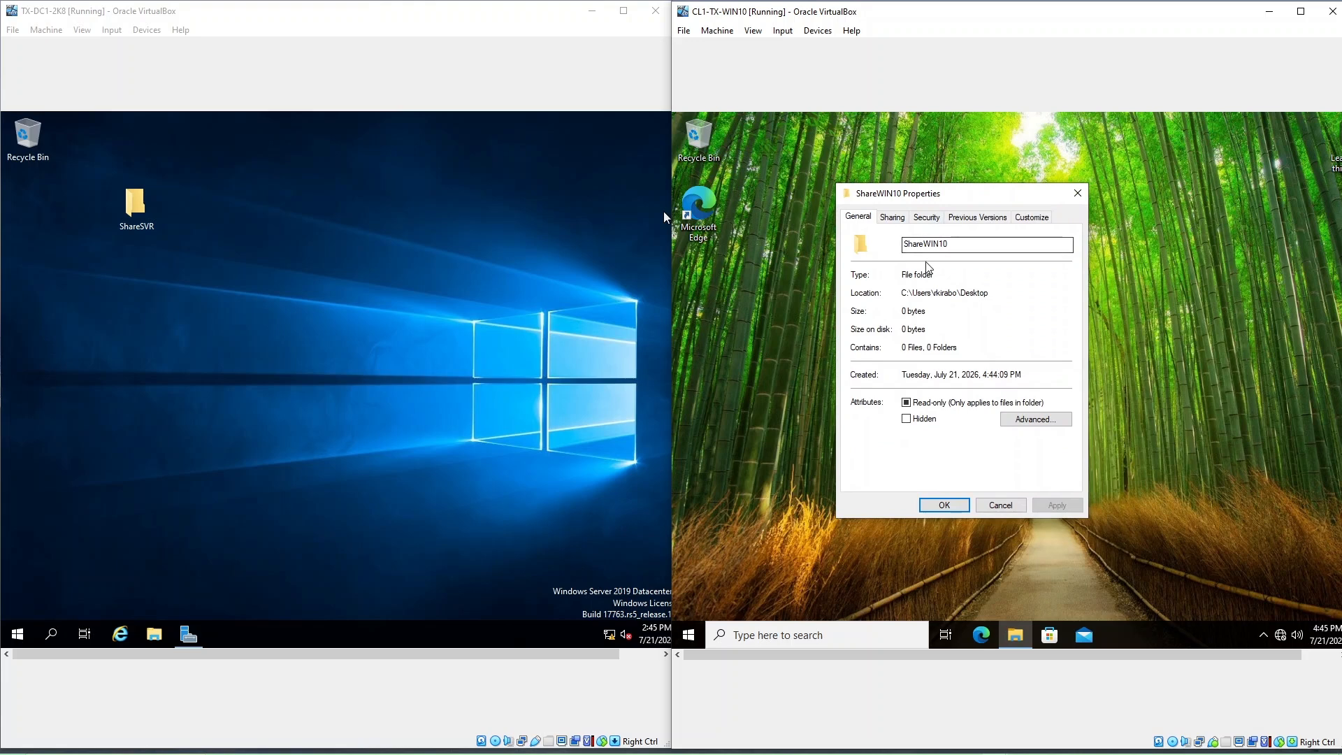
{"action": "left_click", "coordinate": [893, 217]}
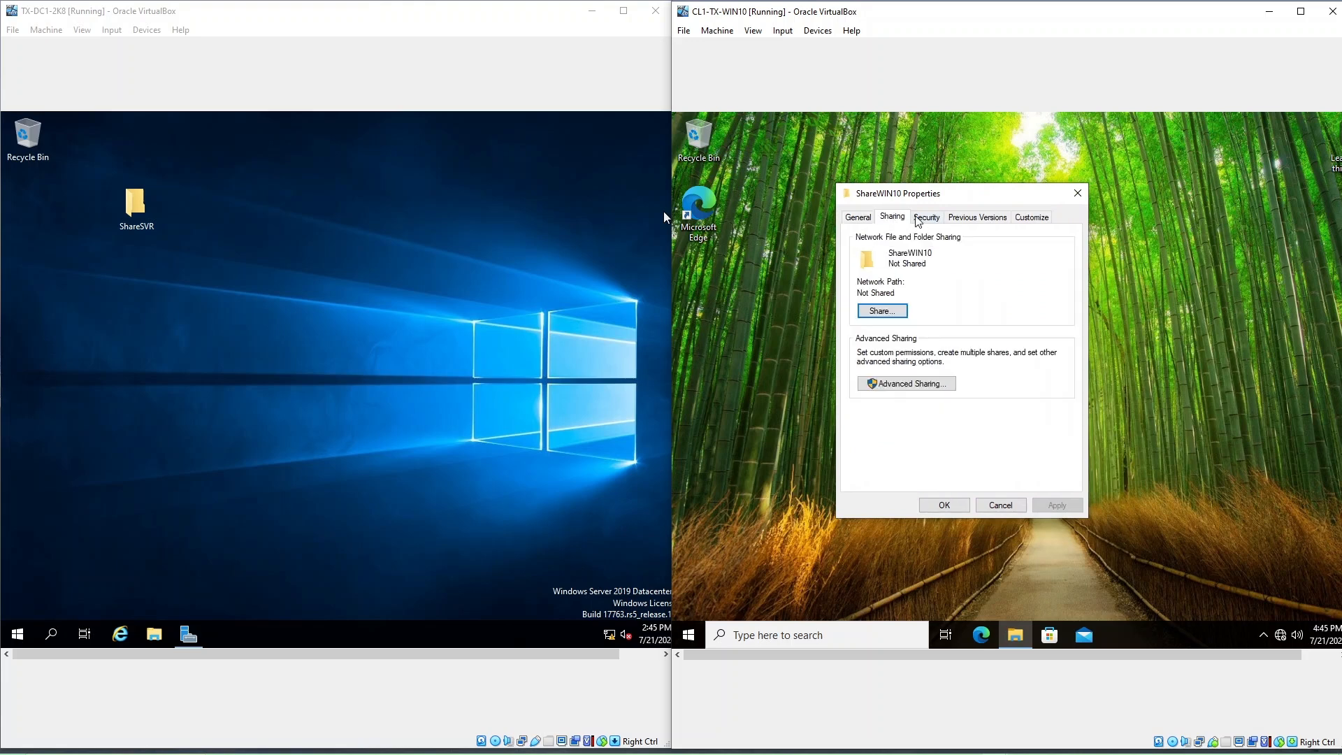
{"action": "left_click_drag", "start_coordinate": [953, 201], "coordinate": [941, 193]}
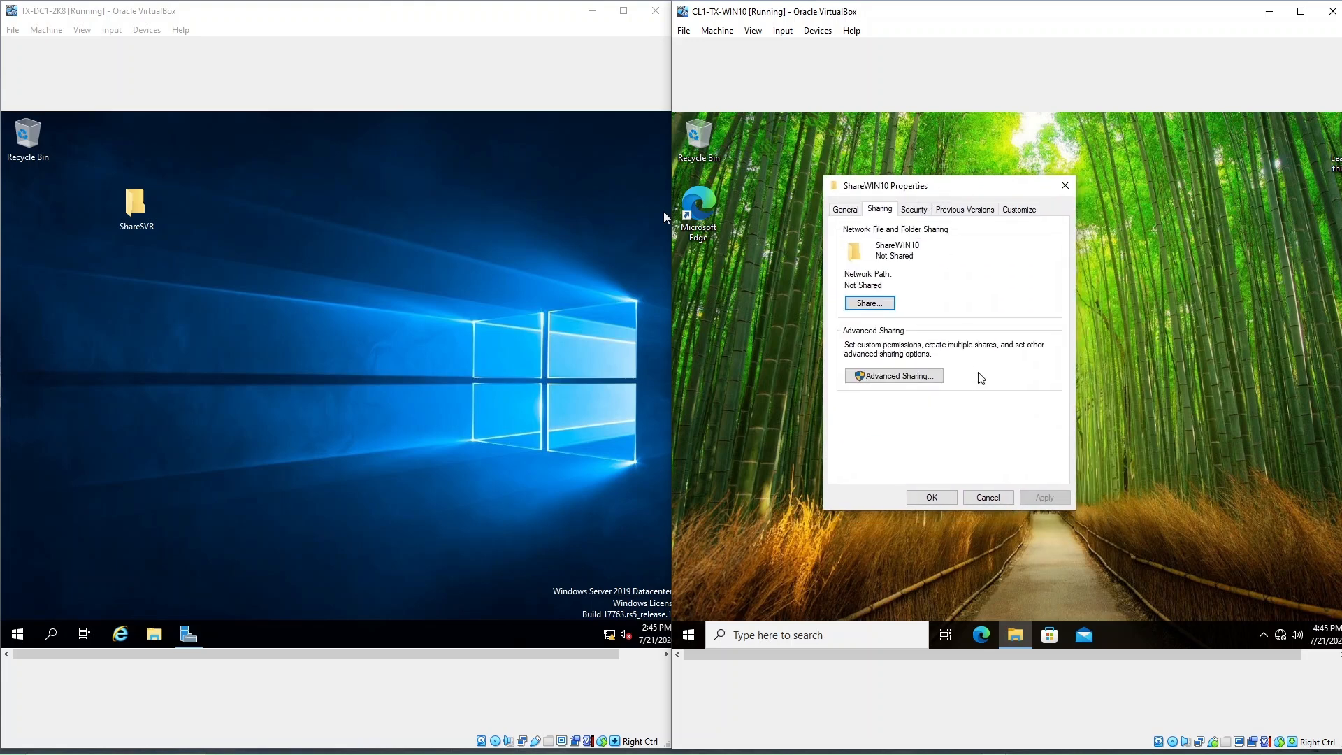
{"action": "left_click", "coordinate": [895, 381]}
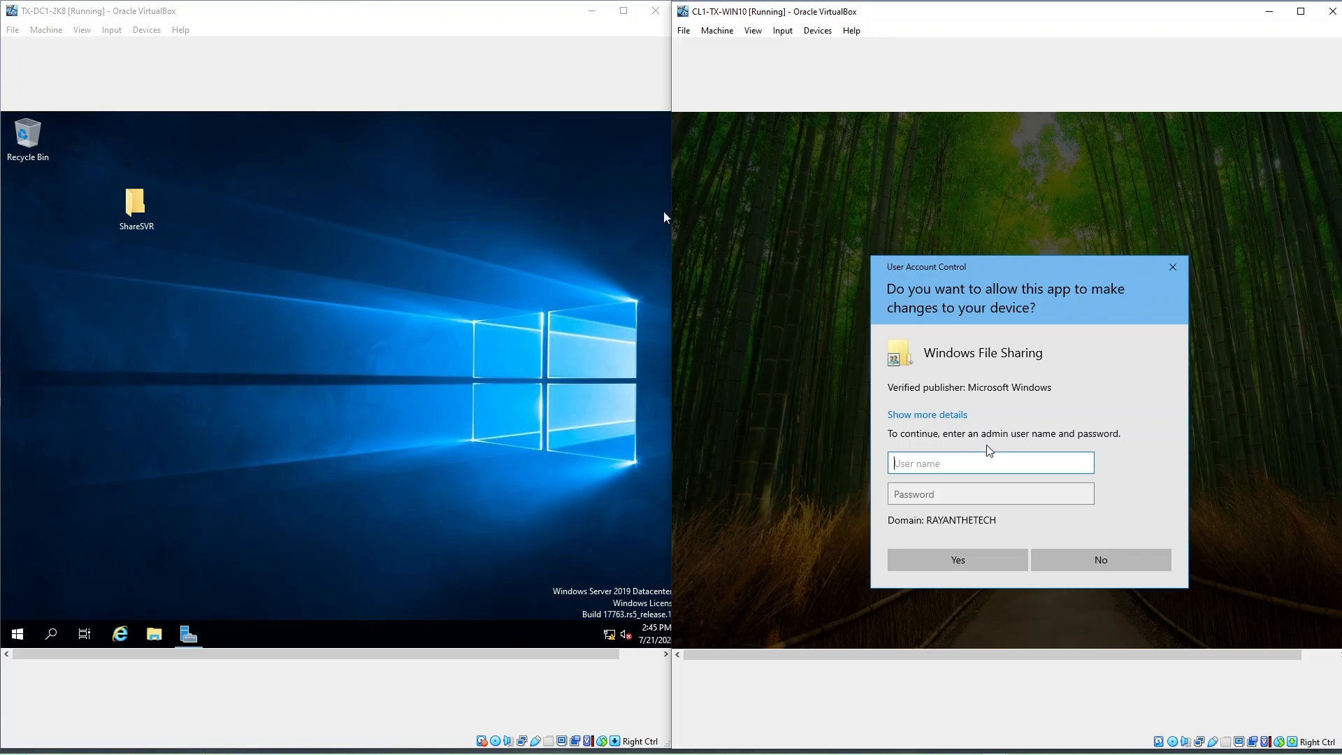
{"action": "left_click", "coordinate": [1103, 563]}
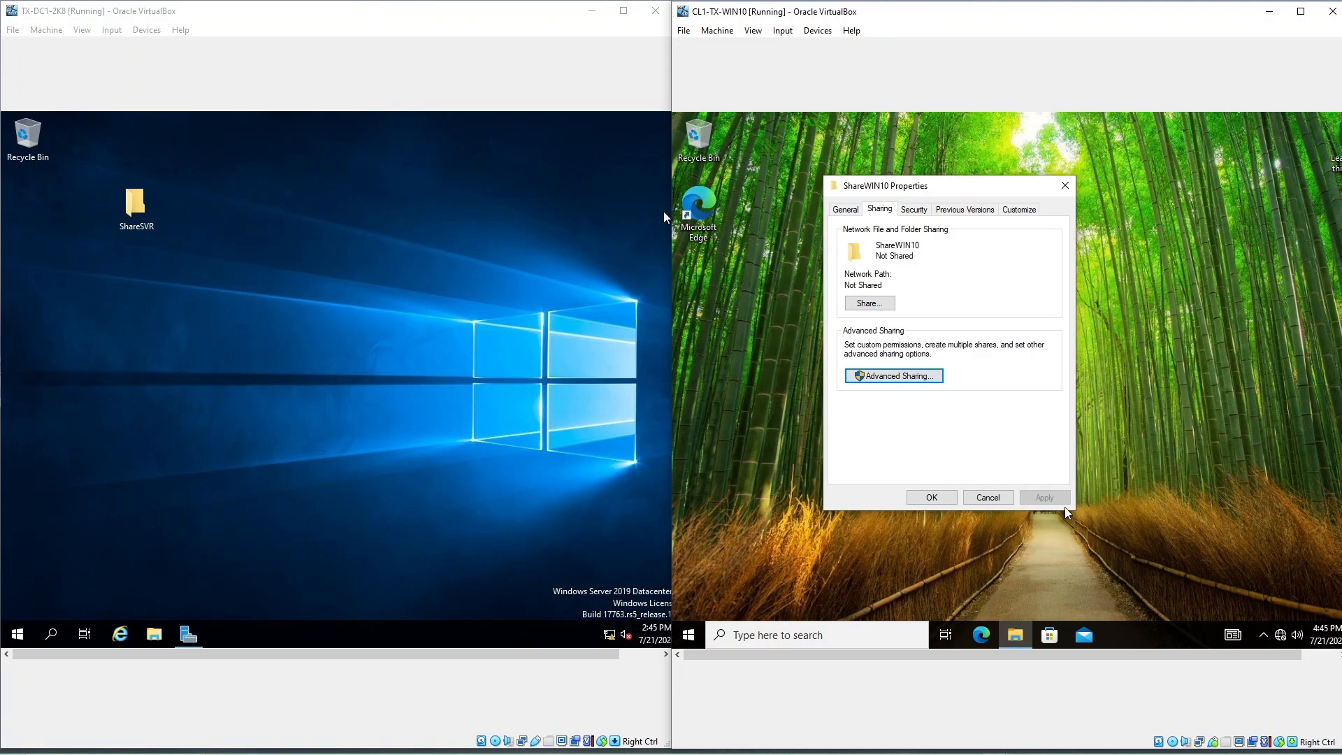
Step: Close ShareWIN10's Properties and choose Switch user from the Start menu account options
{"action": "left_click", "coordinate": [988, 497]}
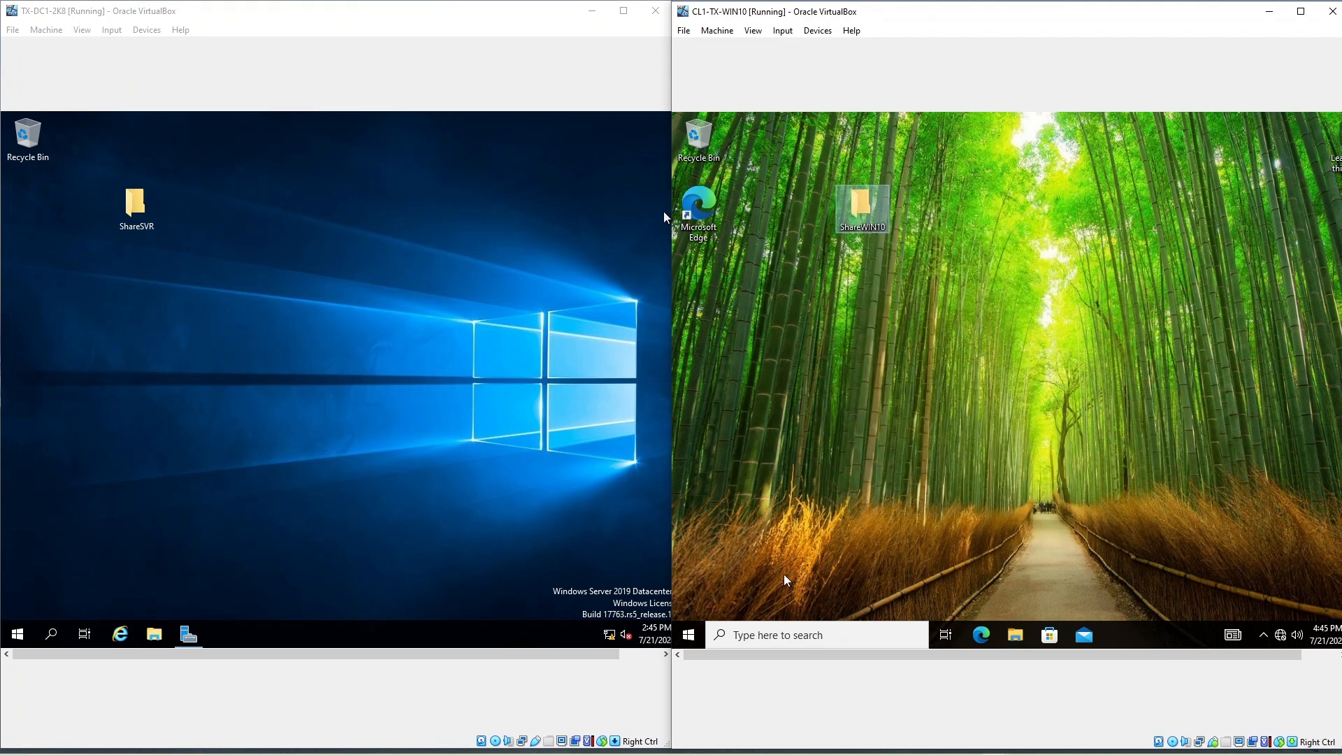
{"action": "left_click", "coordinate": [689, 634]}
{"action": "left_click", "coordinate": [690, 604]}
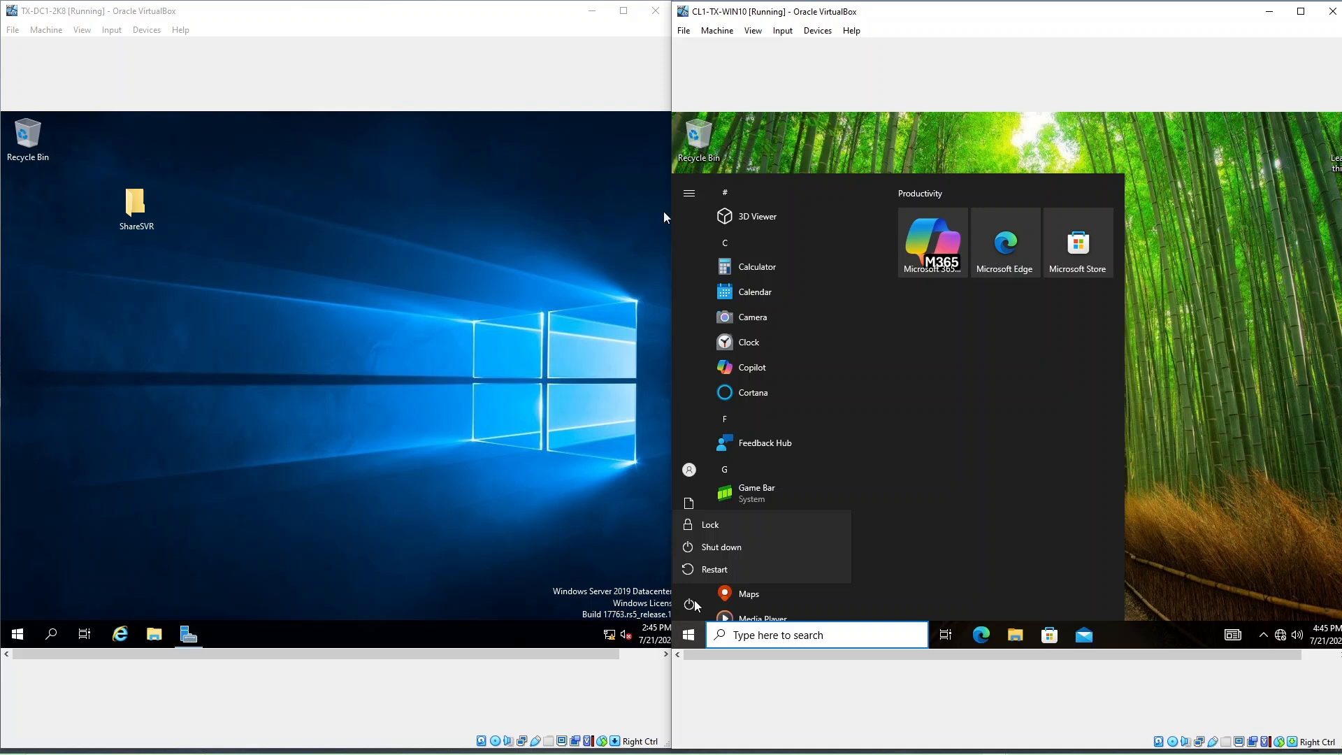
{"action": "left_click", "coordinate": [692, 470]}
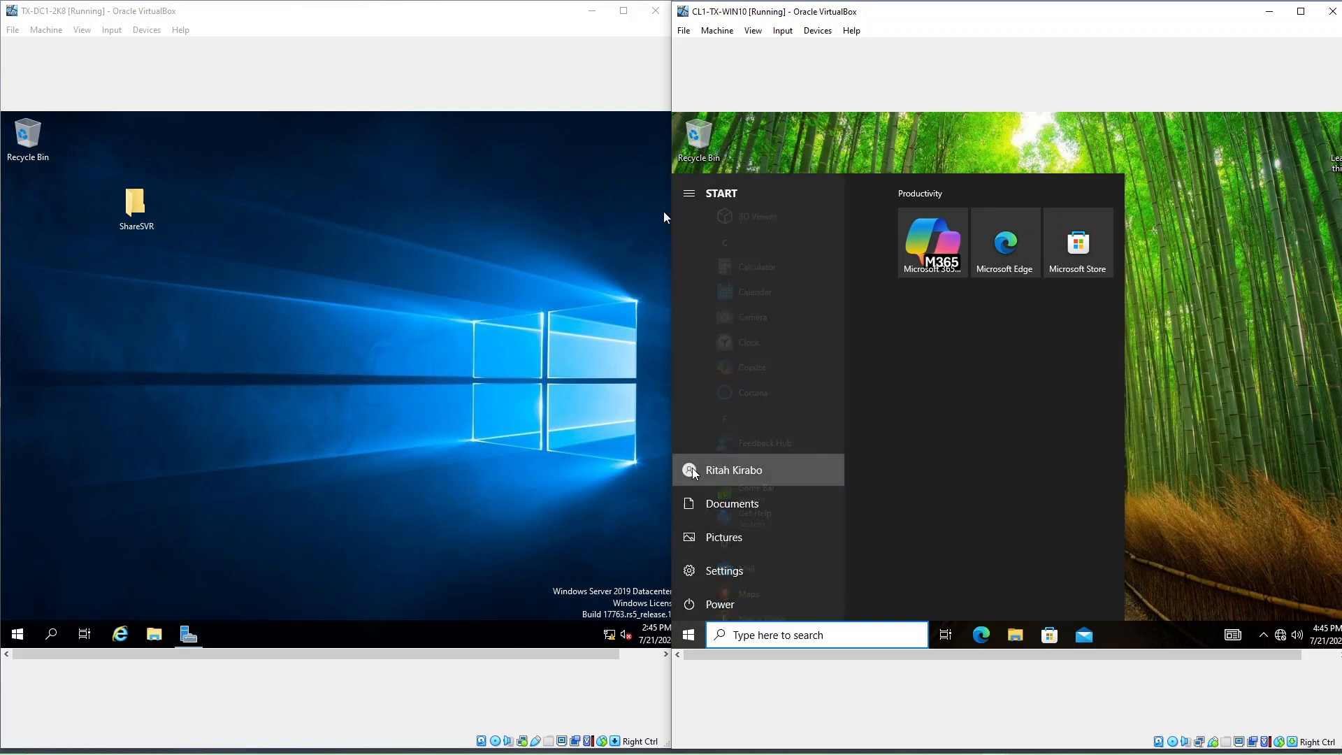
{"action": "left_click", "coordinate": [692, 470]}
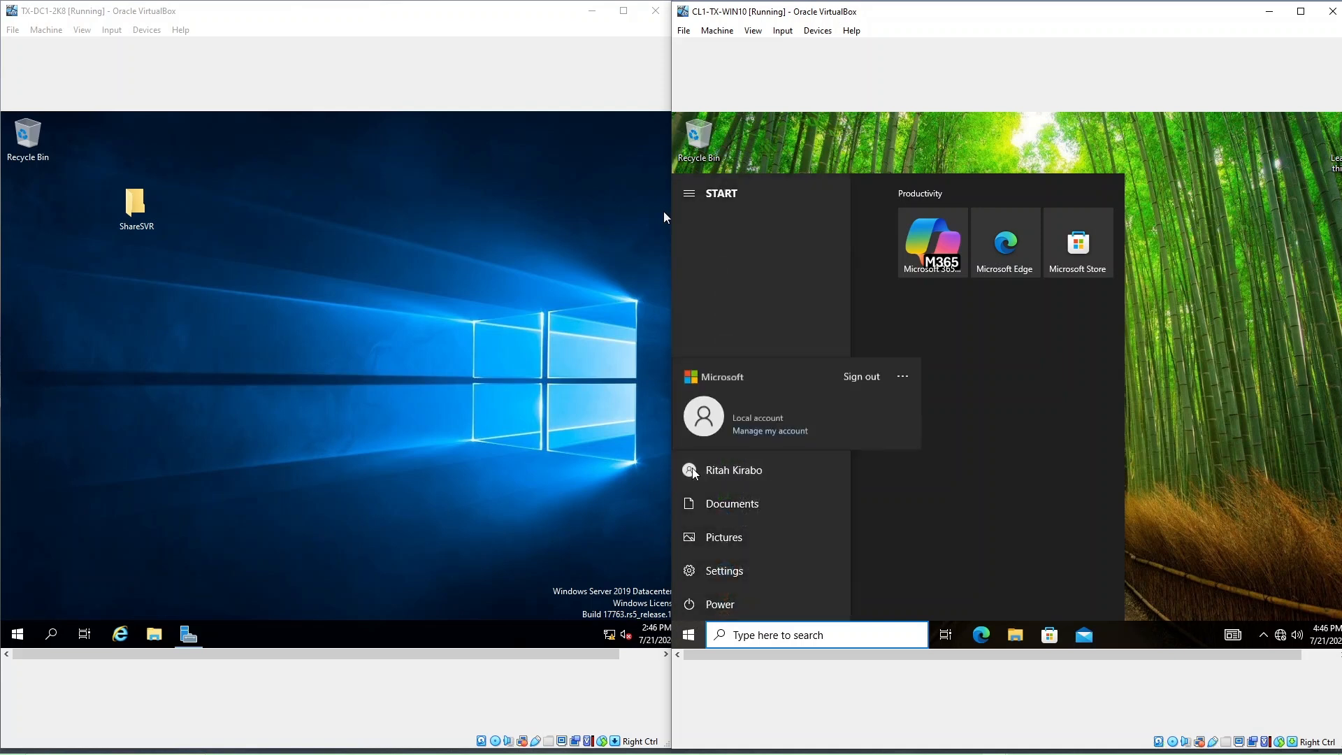
{"action": "left_click", "coordinate": [900, 383]}
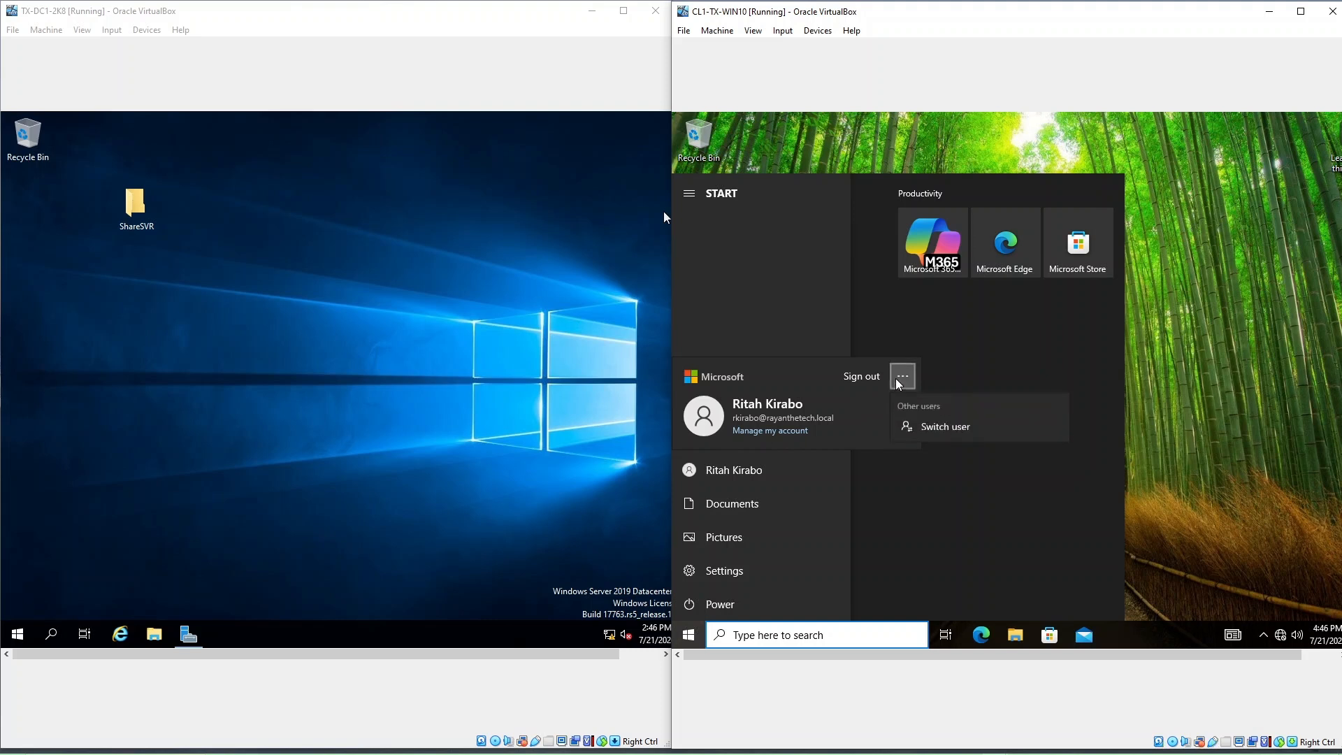
{"action": "left_click", "coordinate": [917, 426]}
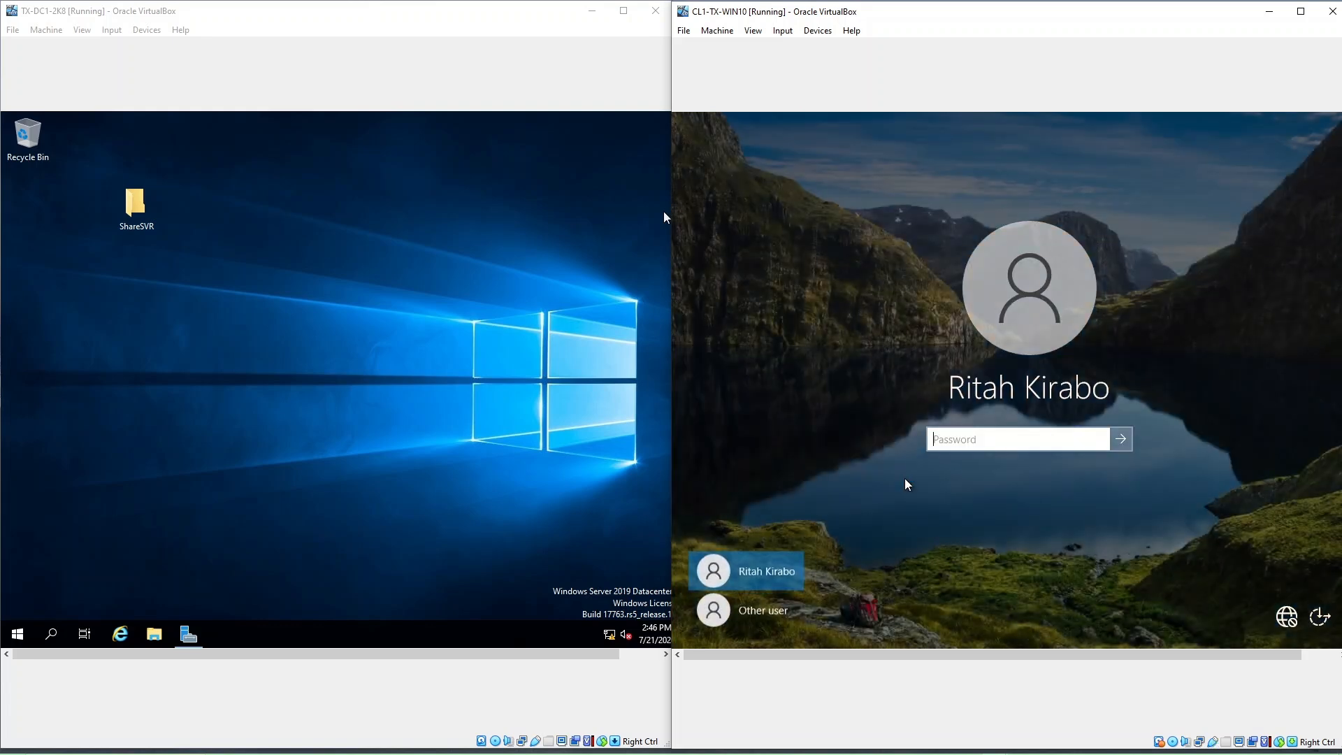
Step: Sign in as Other user with a local CL1-TX-WIN10\ account name and its password
{"action": "left_click", "coordinate": [775, 621]}
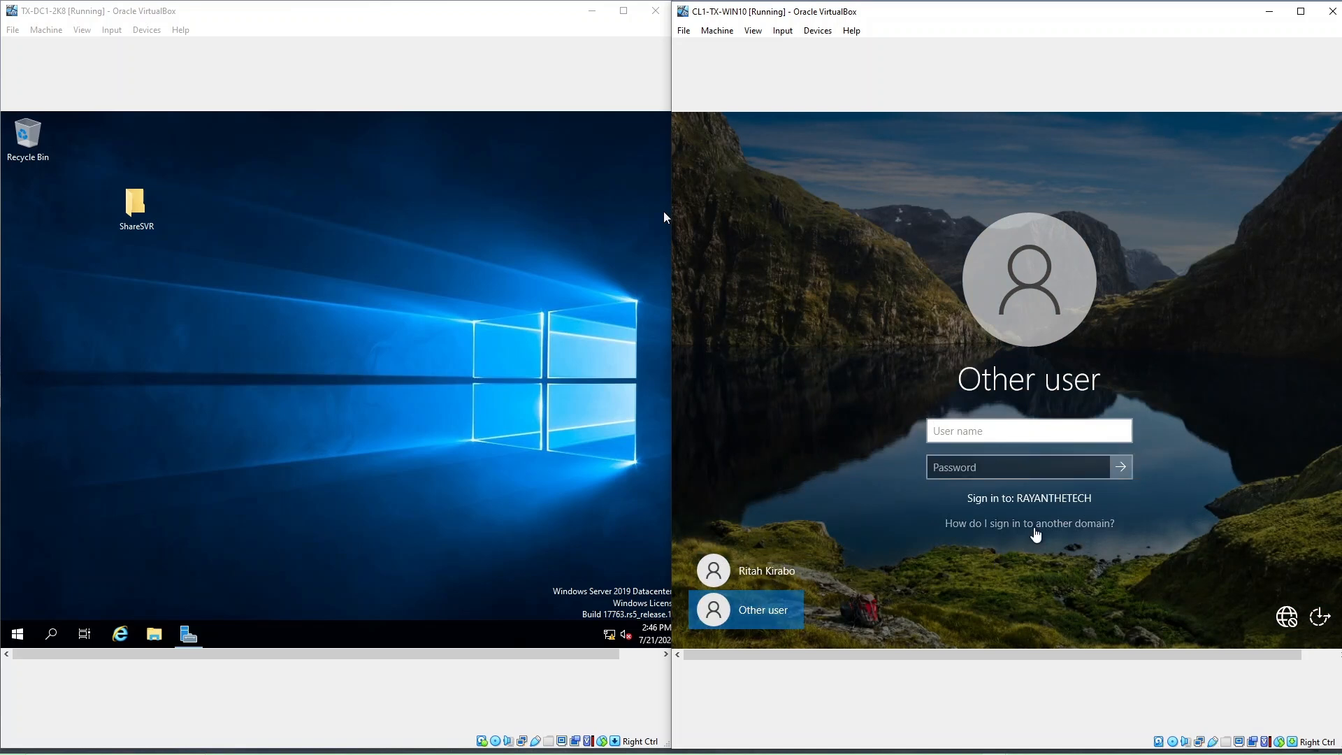
{"action": "left_click", "coordinate": [1034, 529]}
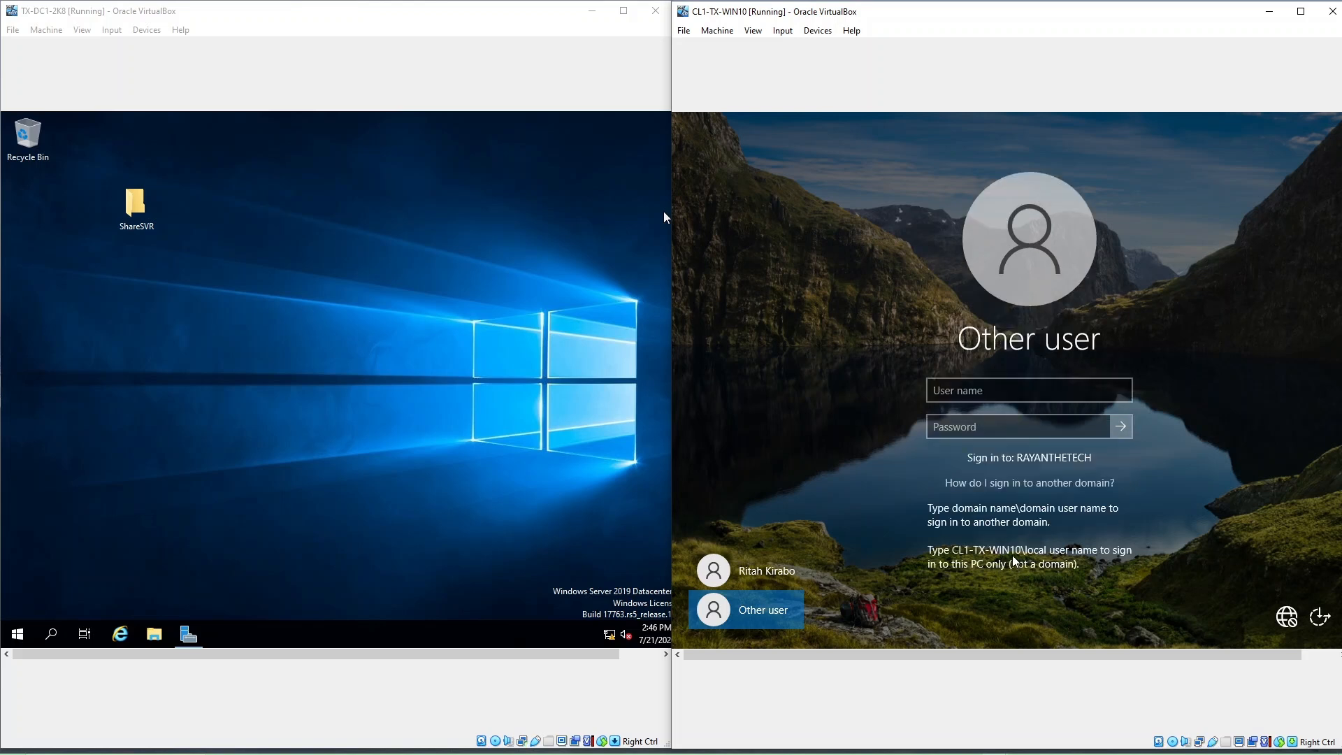
{"action": "left_click", "coordinate": [971, 399]}
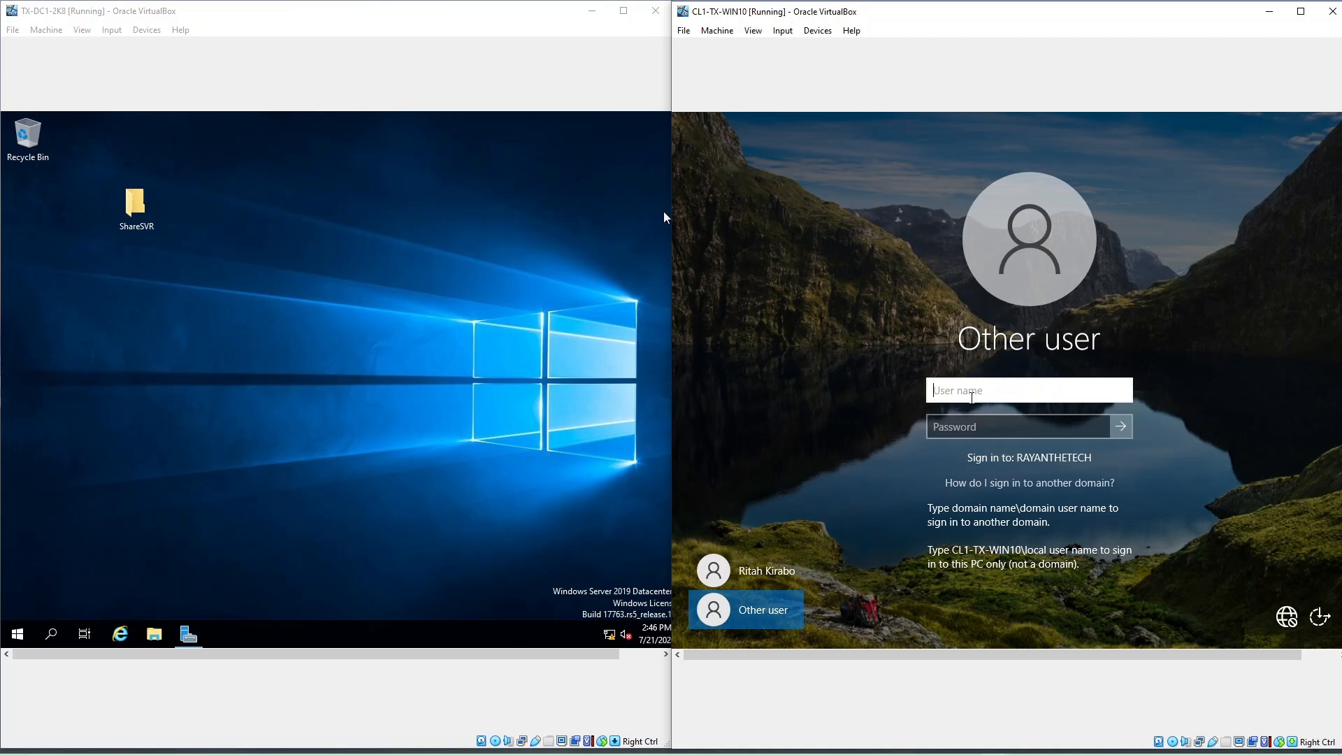
{"action": "type", "text": "cl1-tx-win10"}
{"action": "type", "text": "\\"}
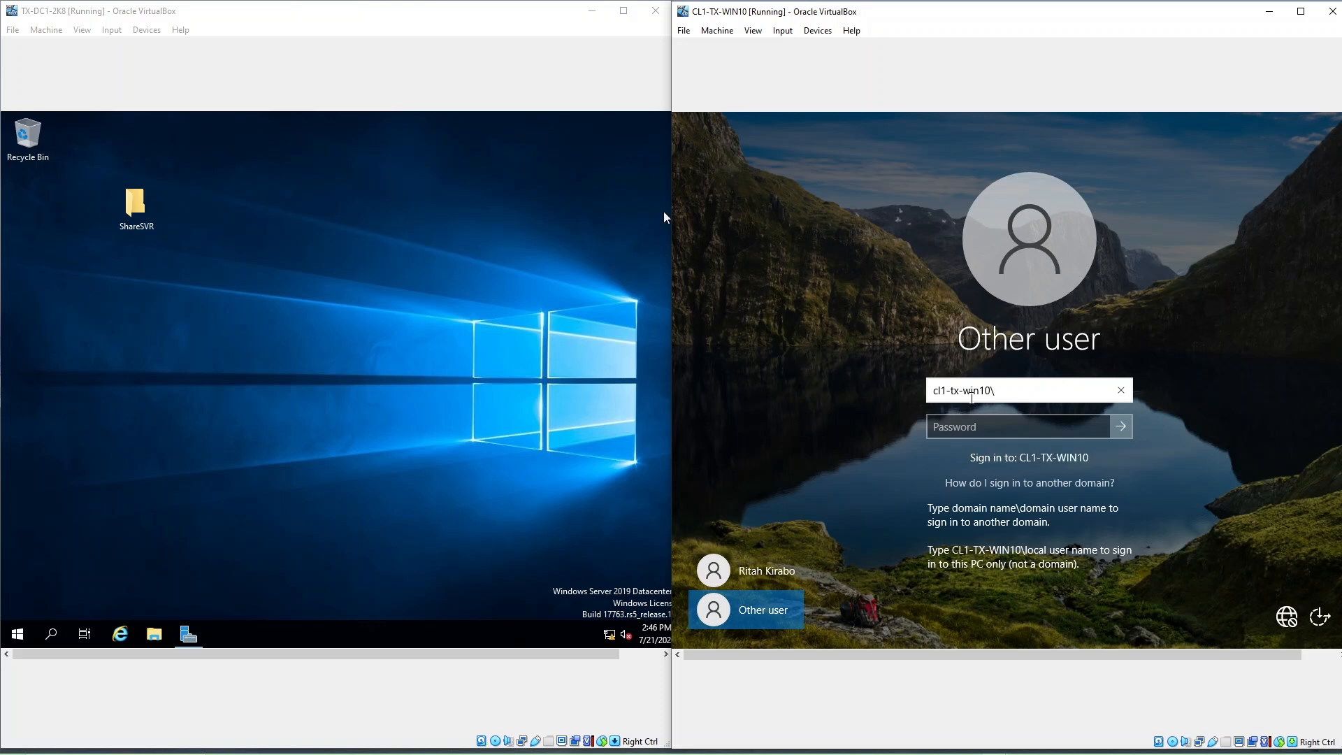
{"action": "type", "text": "rayanthetech"}
{"action": "left_click", "coordinate": [974, 427]}
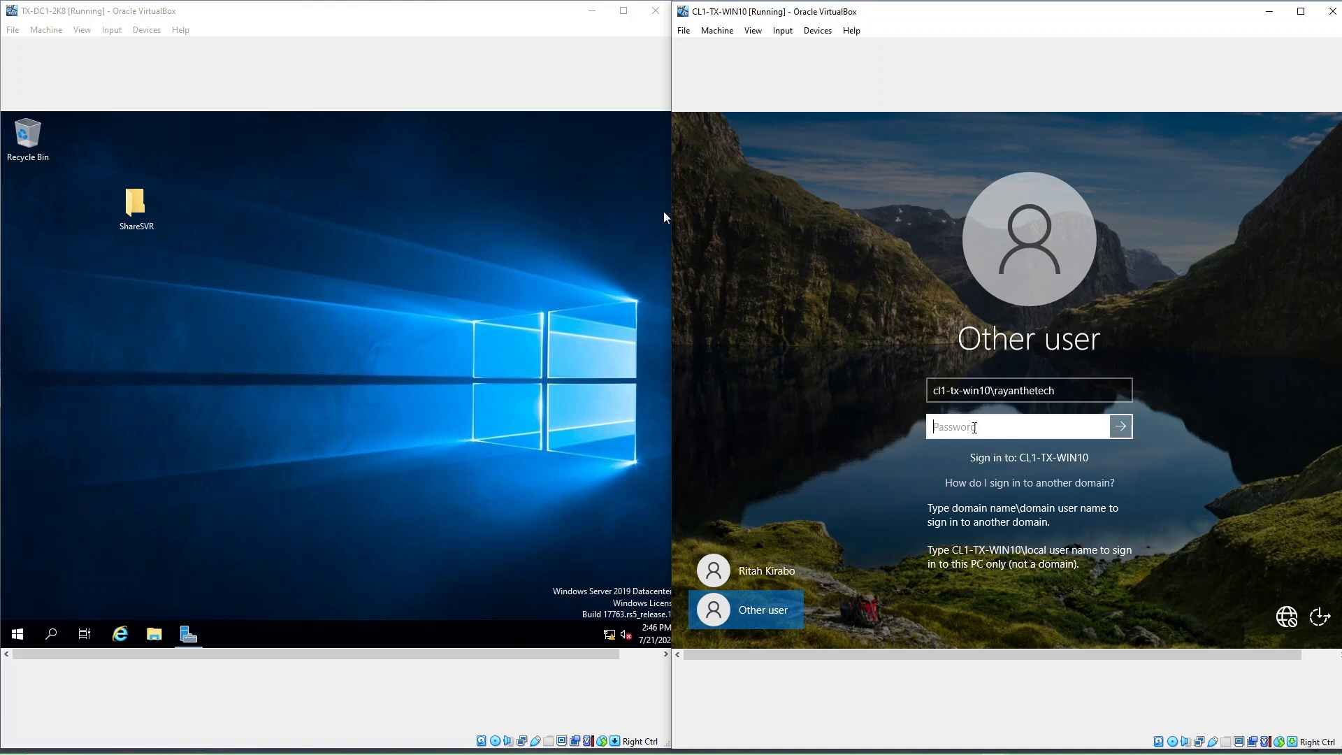
{"action": "type", "text": "Password1"}
{"action": "key", "text": "Return"}
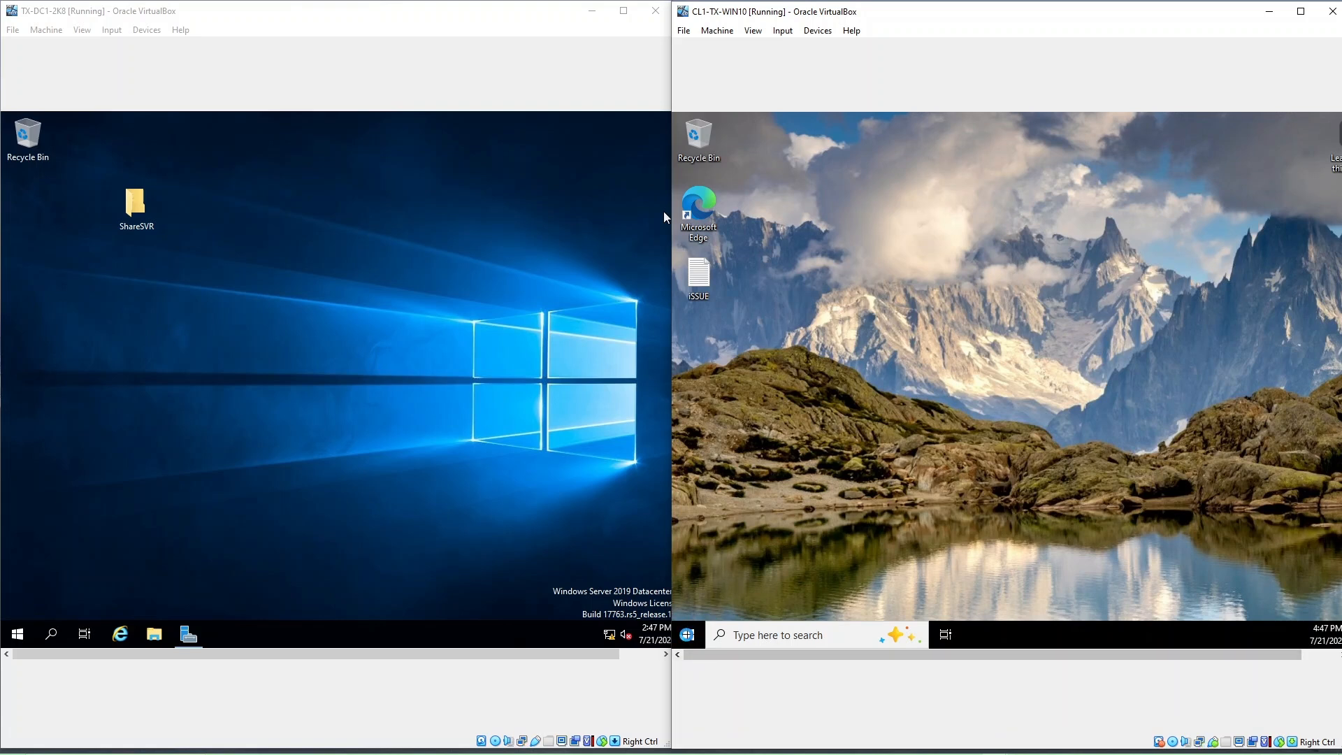
Step: Make a ShareWIN10 folder on the local user's desktop and move it up one row
{"action": "right_click", "coordinate": [870, 222]}
{"action": "mouse_move", "coordinate": [963, 320]}
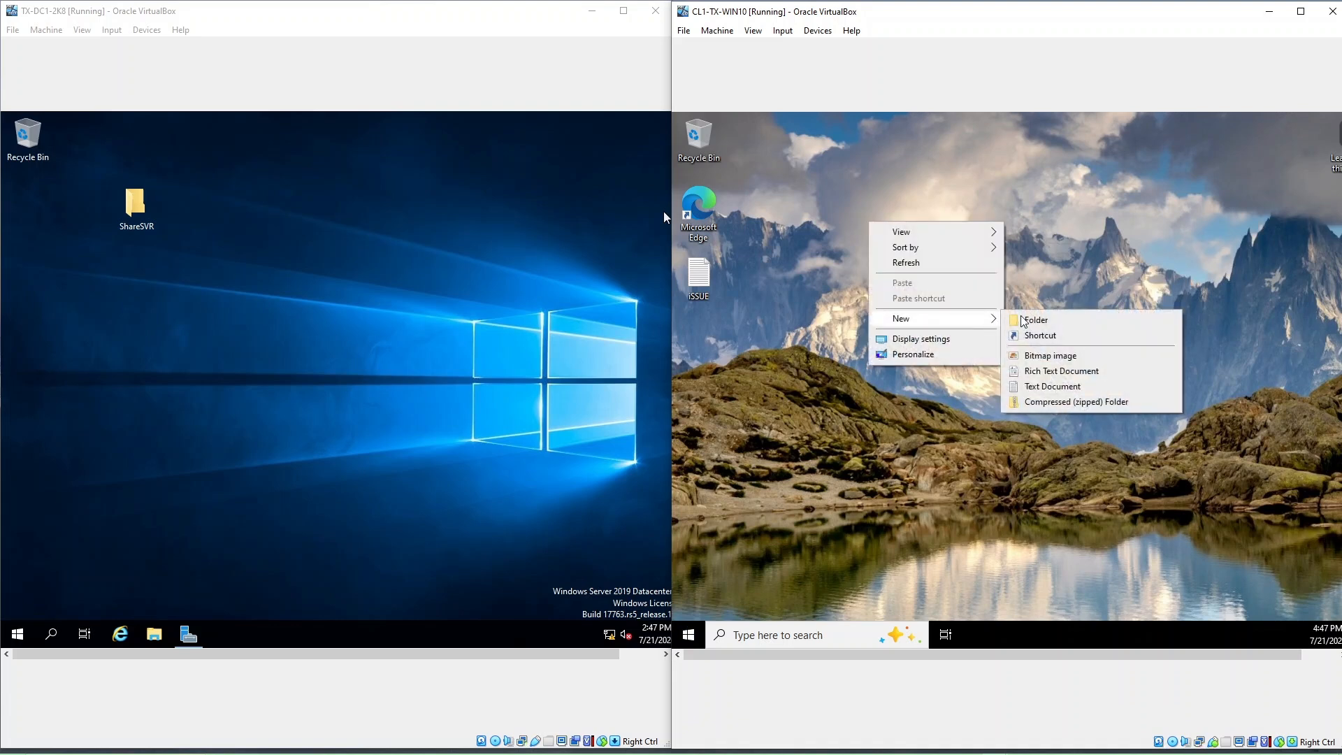
{"action": "left_click", "coordinate": [1040, 319]}
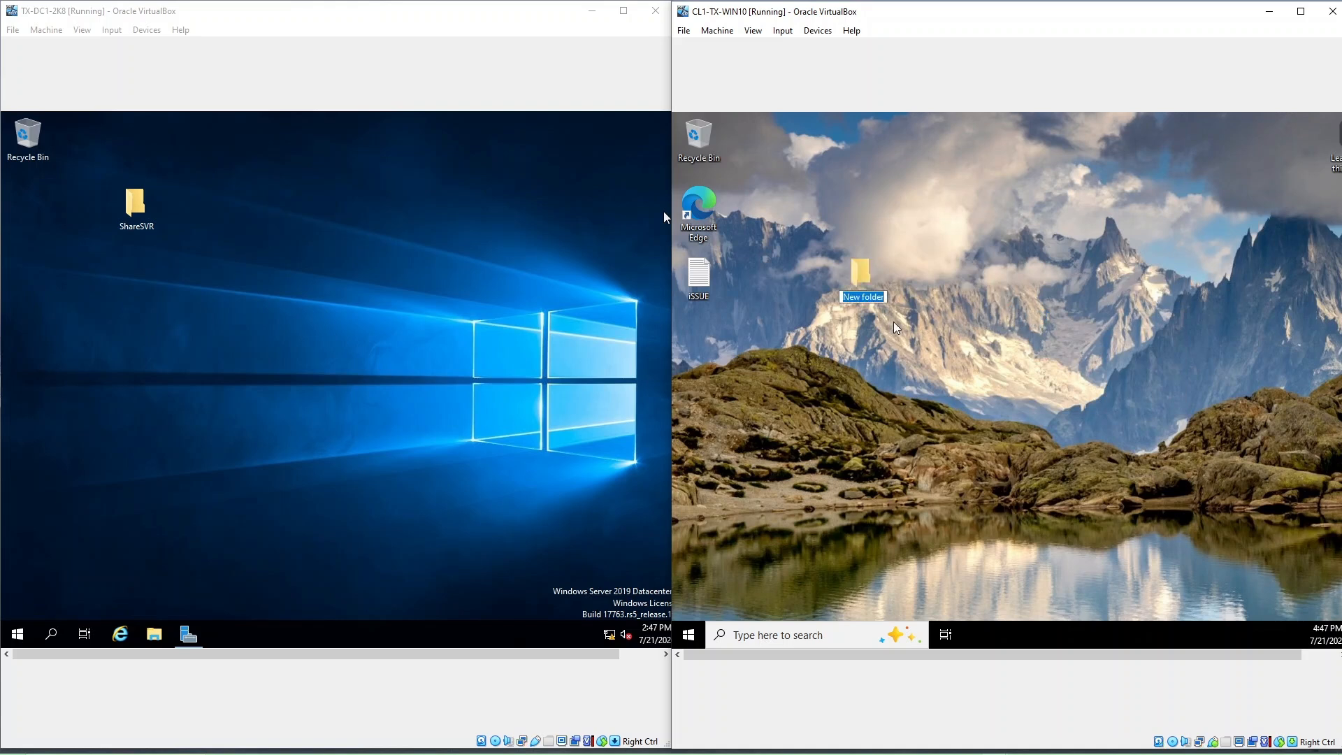
{"action": "type", "text": "ShareWIN10"}
{"action": "key", "text": "Return"}
{"action": "left_click_drag", "start_coordinate": [862, 274], "coordinate": [872, 206]}
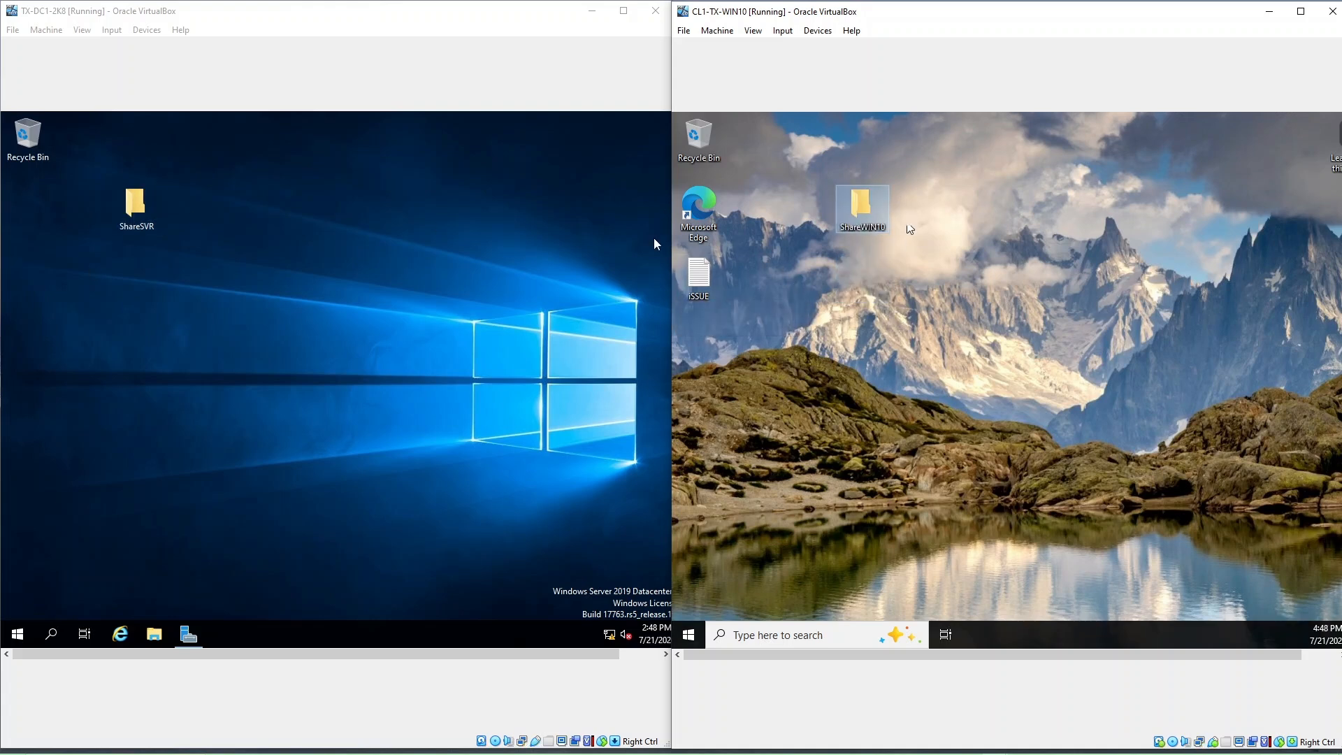
Step: Open the Advanced Sharing dialog from ShareWIN10's Properties Sharing tab
{"action": "right_click", "coordinate": [868, 202]}
{"action": "left_click", "coordinate": [878, 241]}
{"action": "right_click", "coordinate": [870, 217]}
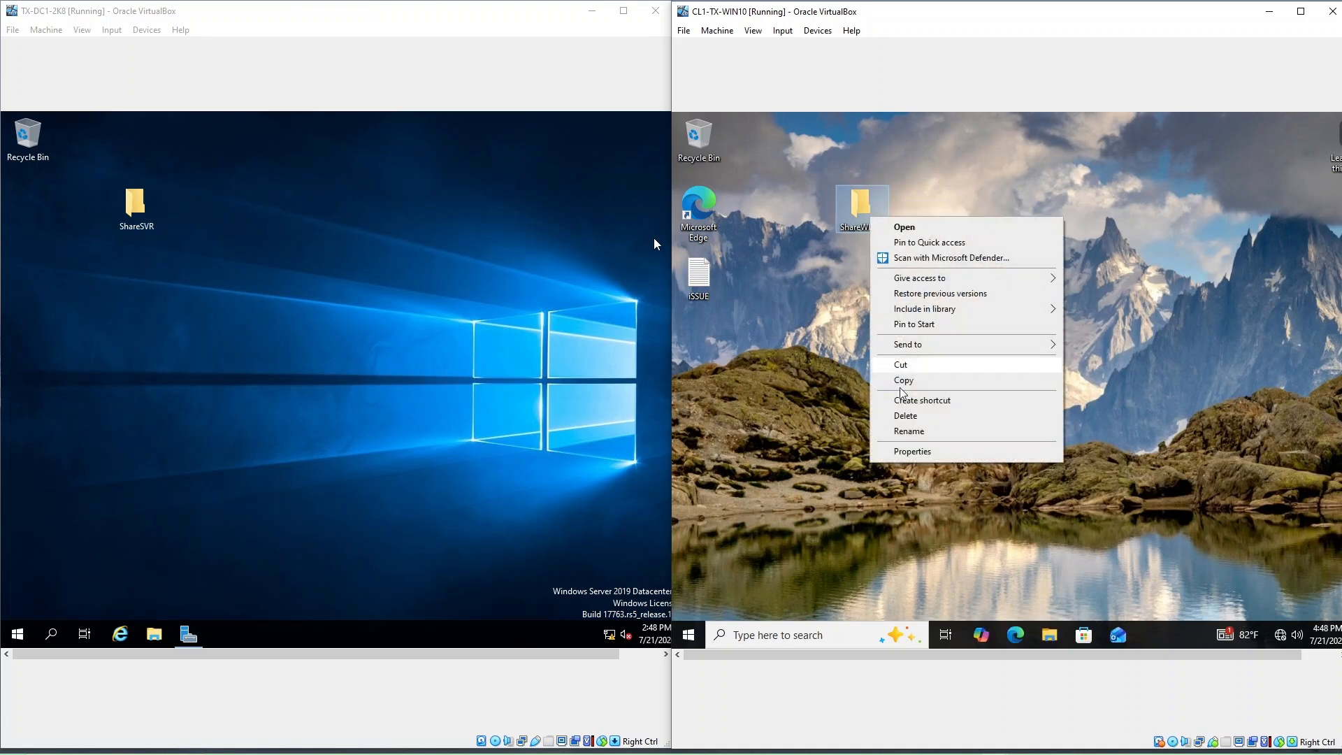
{"action": "left_click", "coordinate": [908, 451]}
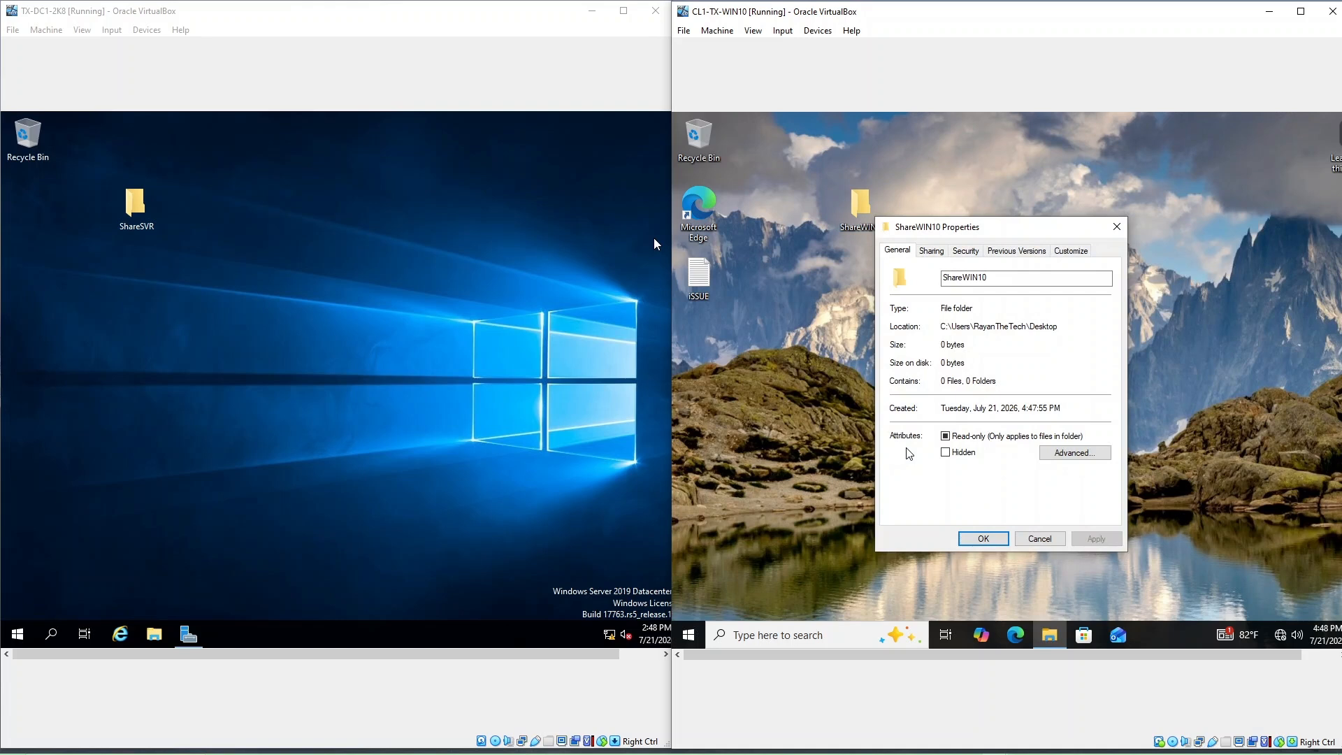
{"action": "left_click", "coordinate": [932, 251]}
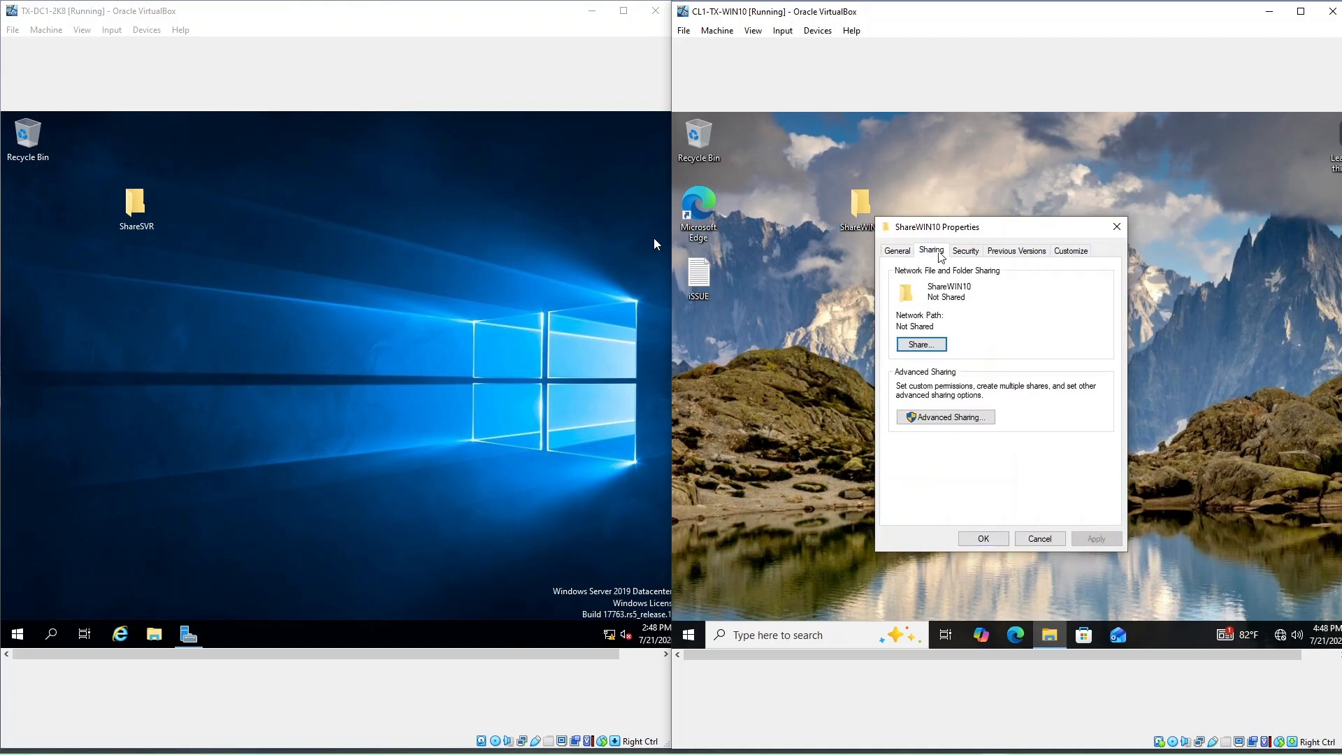
{"action": "left_click", "coordinate": [968, 417]}
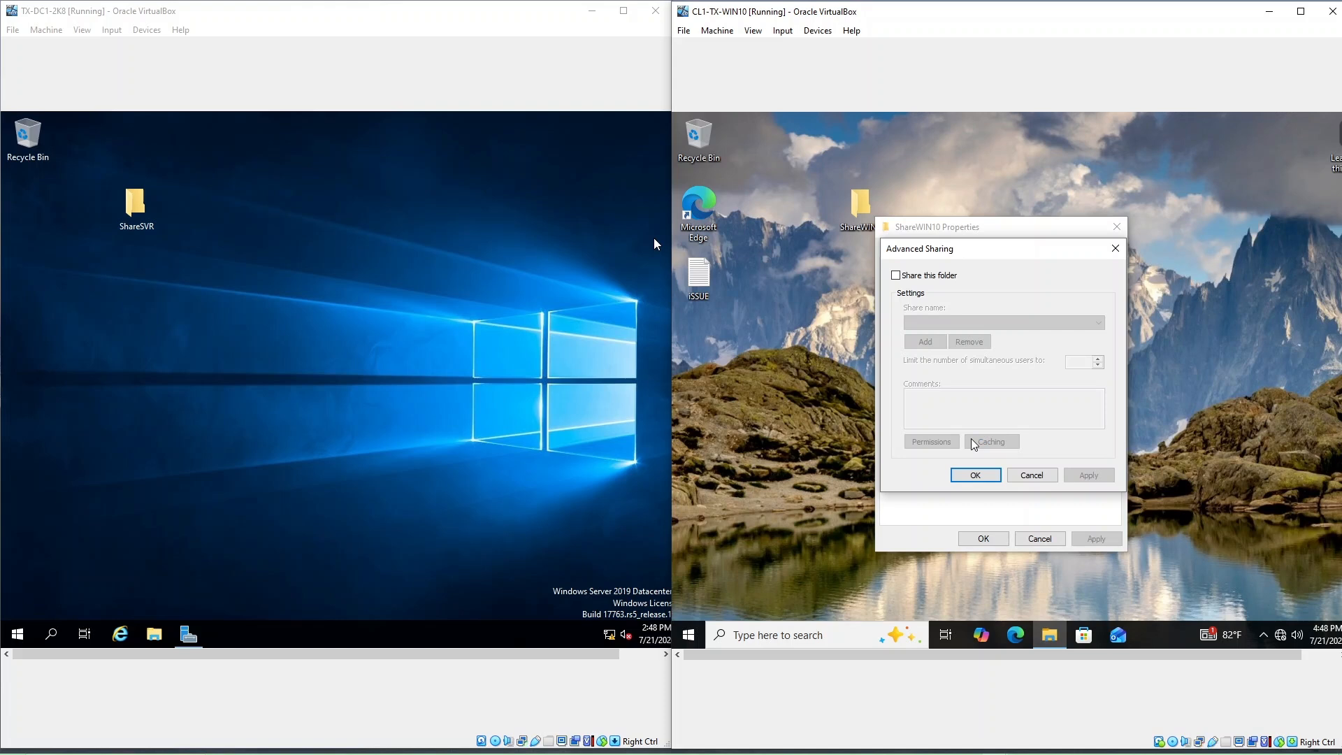
Step: Tick Share this folder for ShareWIN10 with a 20-user limit and move its icon to the top row
{"action": "left_click", "coordinate": [898, 277]}
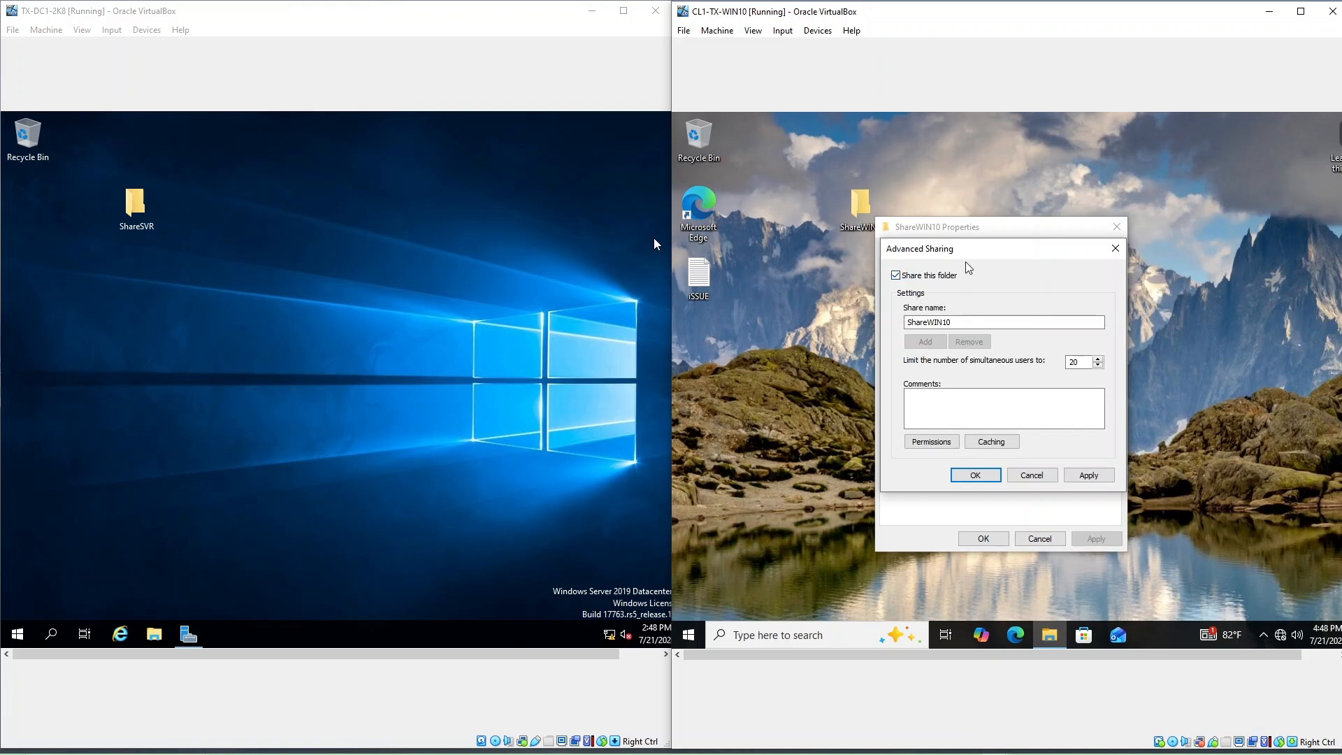
{"action": "left_click_drag", "start_coordinate": [968, 258], "coordinate": [888, 277]}
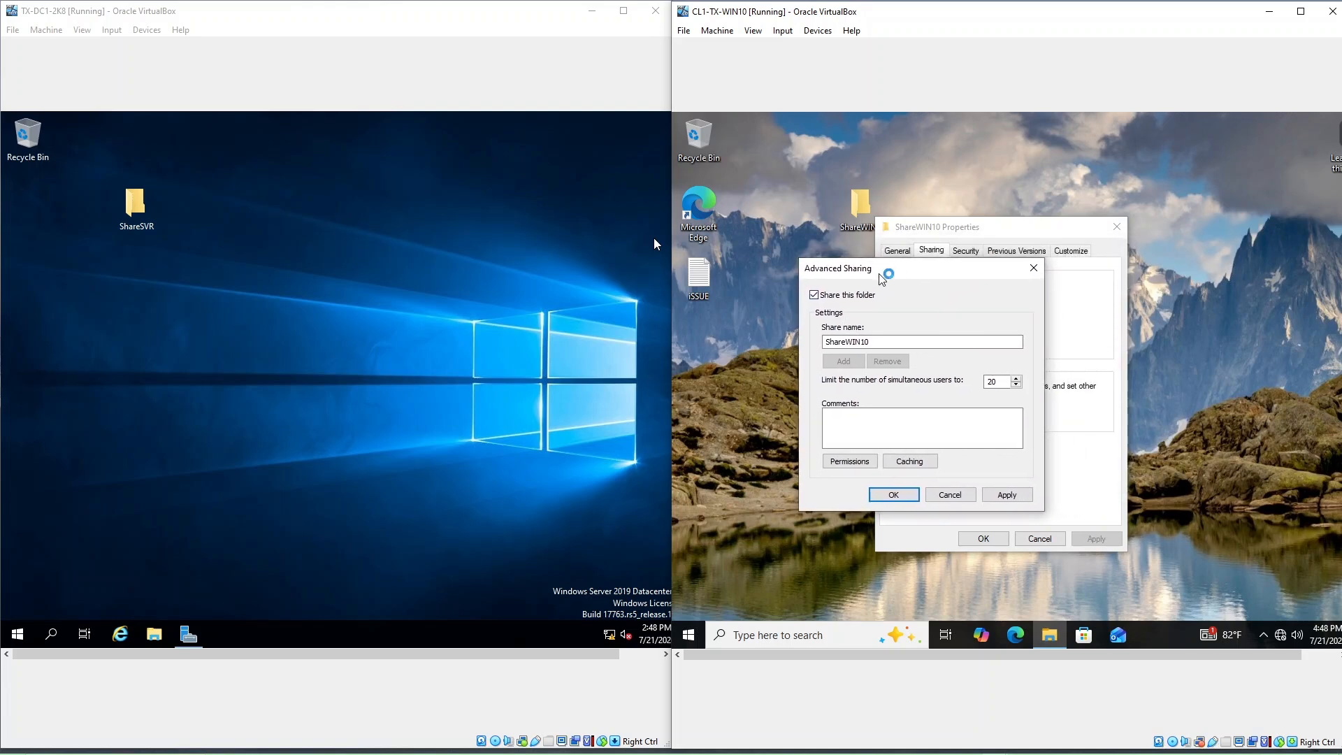
{"action": "left_click", "coordinate": [815, 297]}
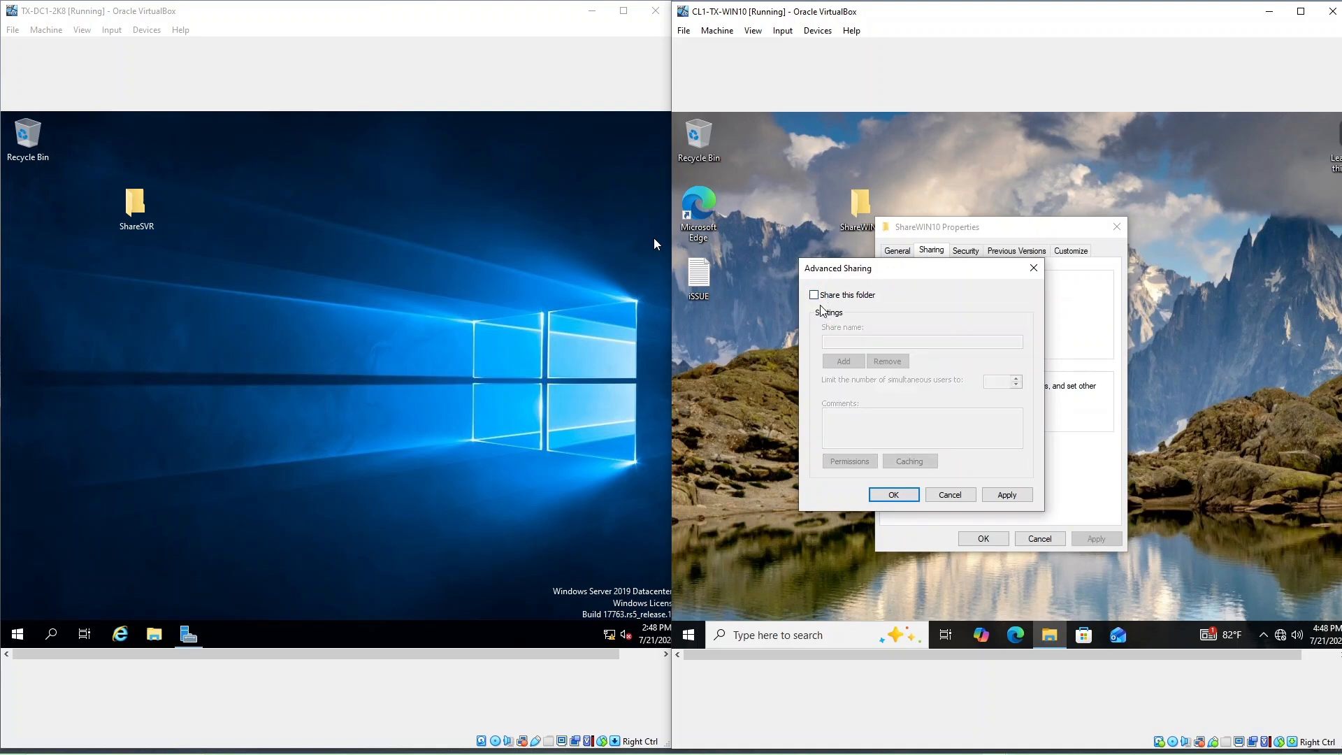
{"action": "left_click", "coordinate": [815, 296]}
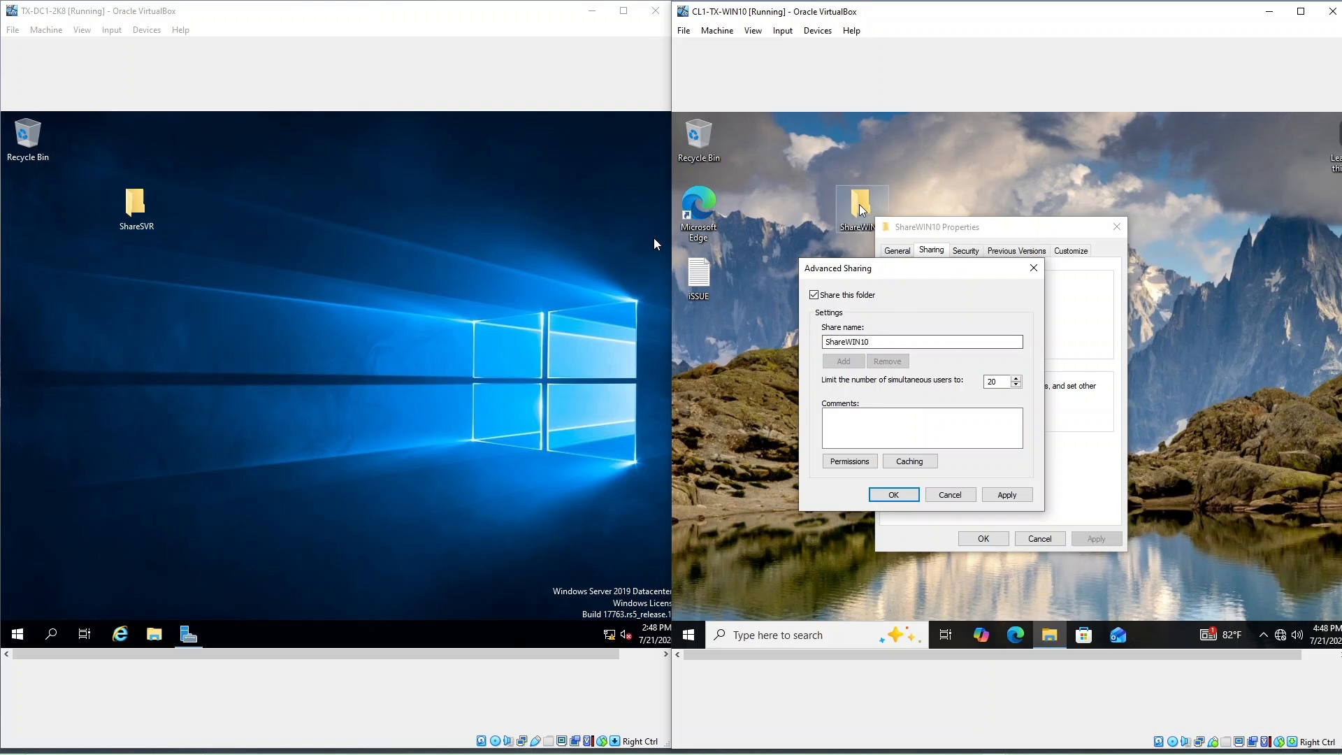
{"action": "left_click_drag", "start_coordinate": [863, 211], "coordinate": [856, 183]}
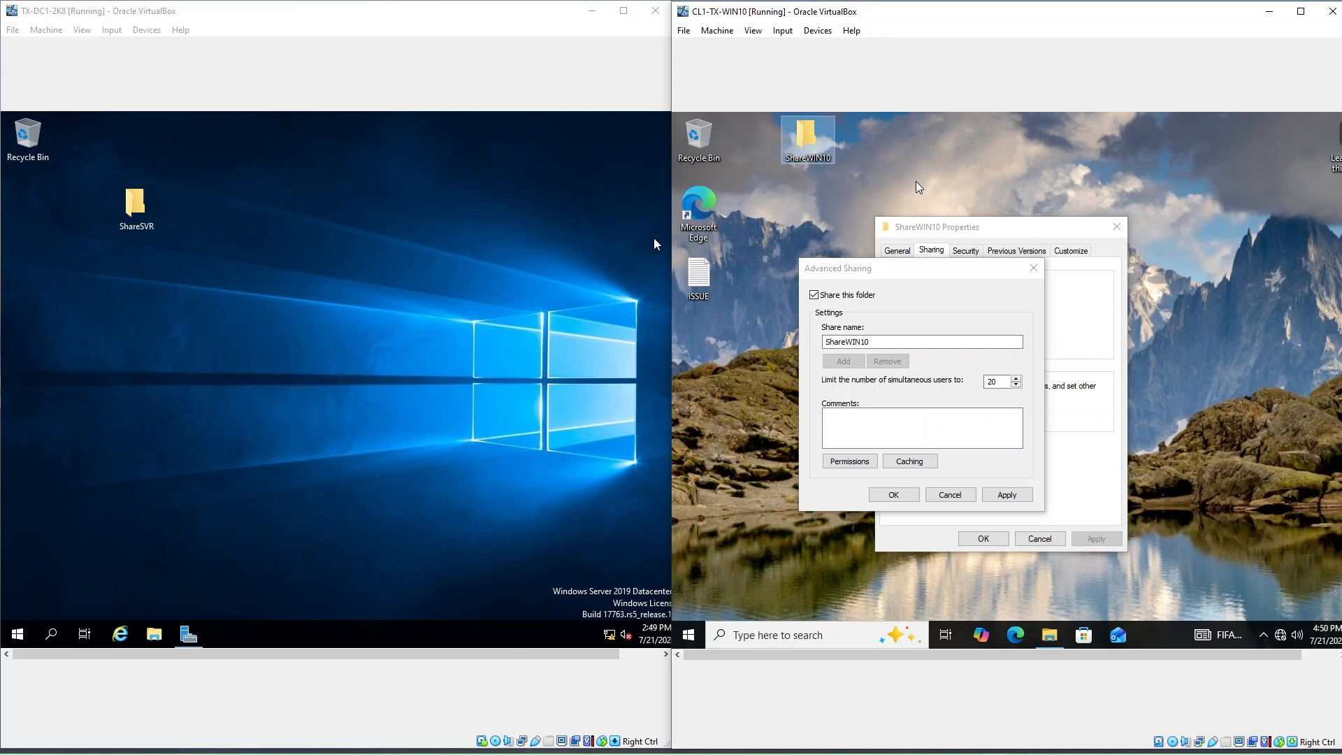
Step: Place ShareSVR next to Recycle Bin, then open Properties > Sharing > Advanced Sharing for it
{"action": "left_click_drag", "start_coordinate": [134, 218], "coordinate": [134, 148]}
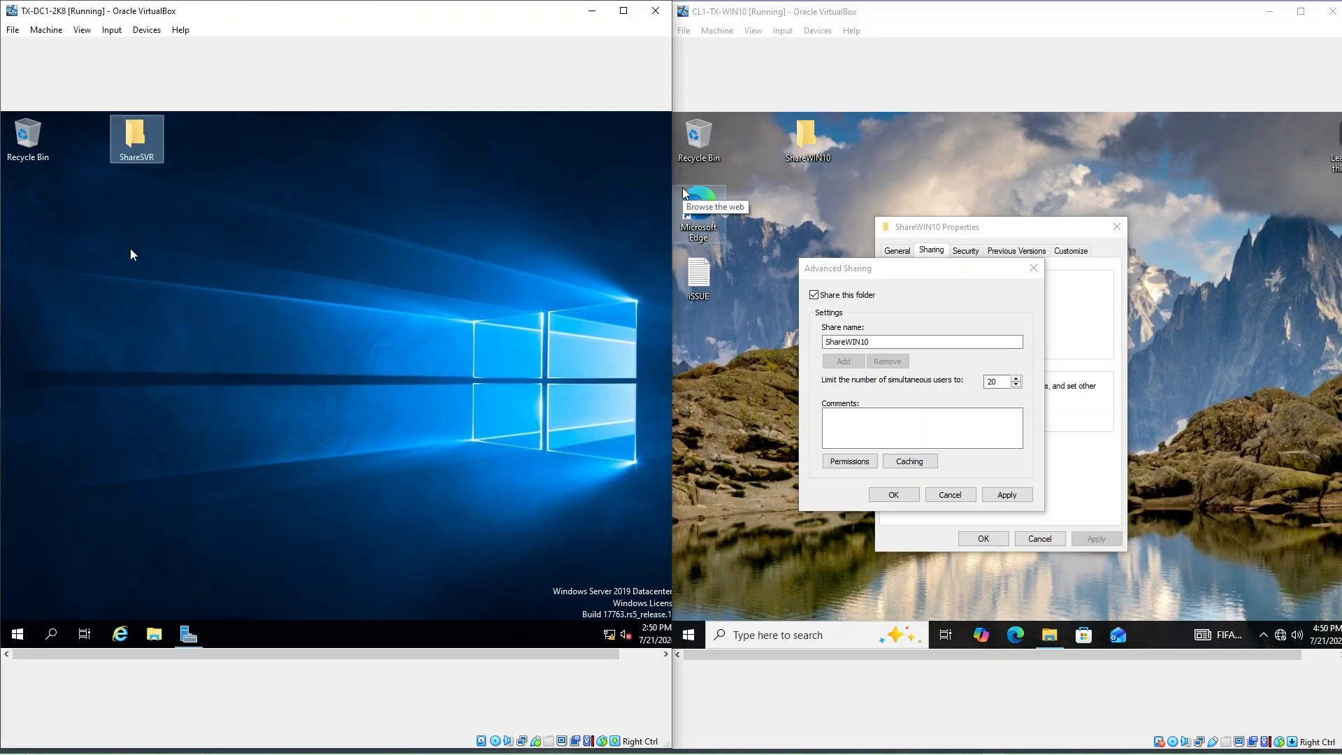
{"action": "right_click", "coordinate": [135, 141]}
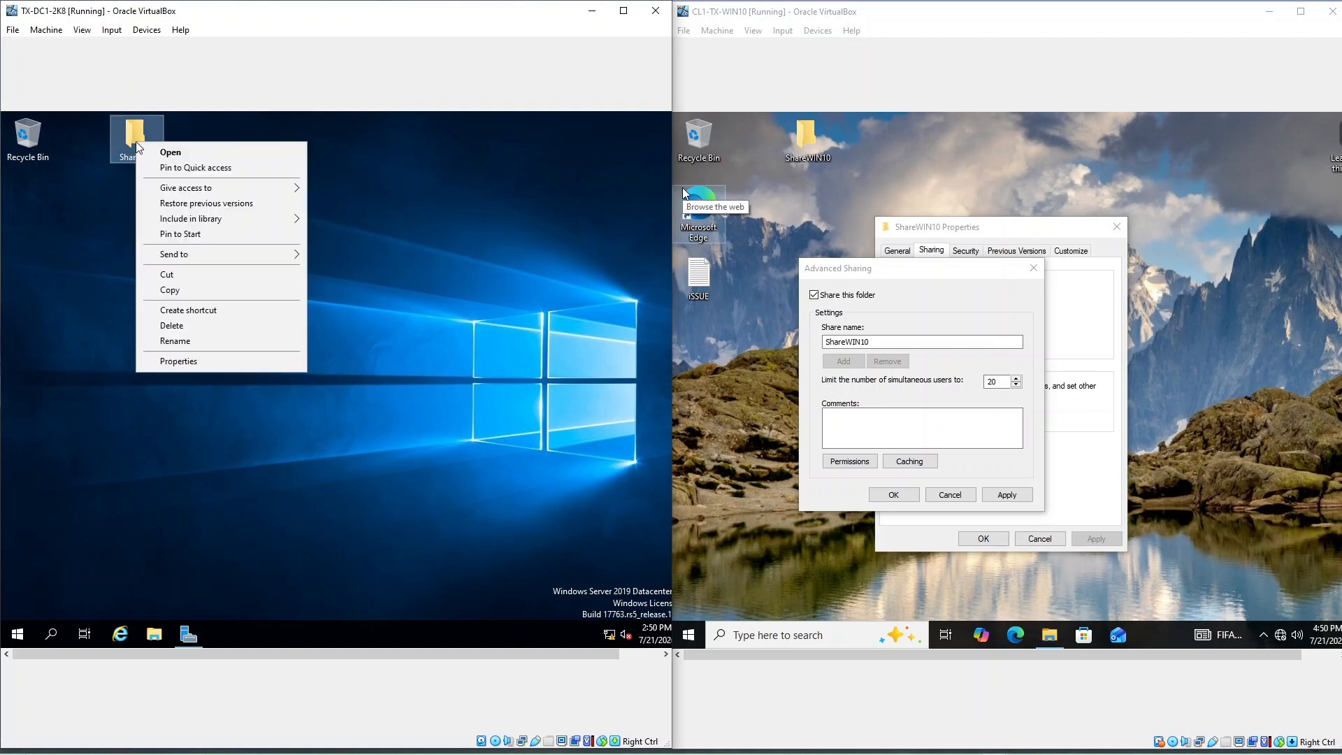
{"action": "left_click", "coordinate": [200, 361]}
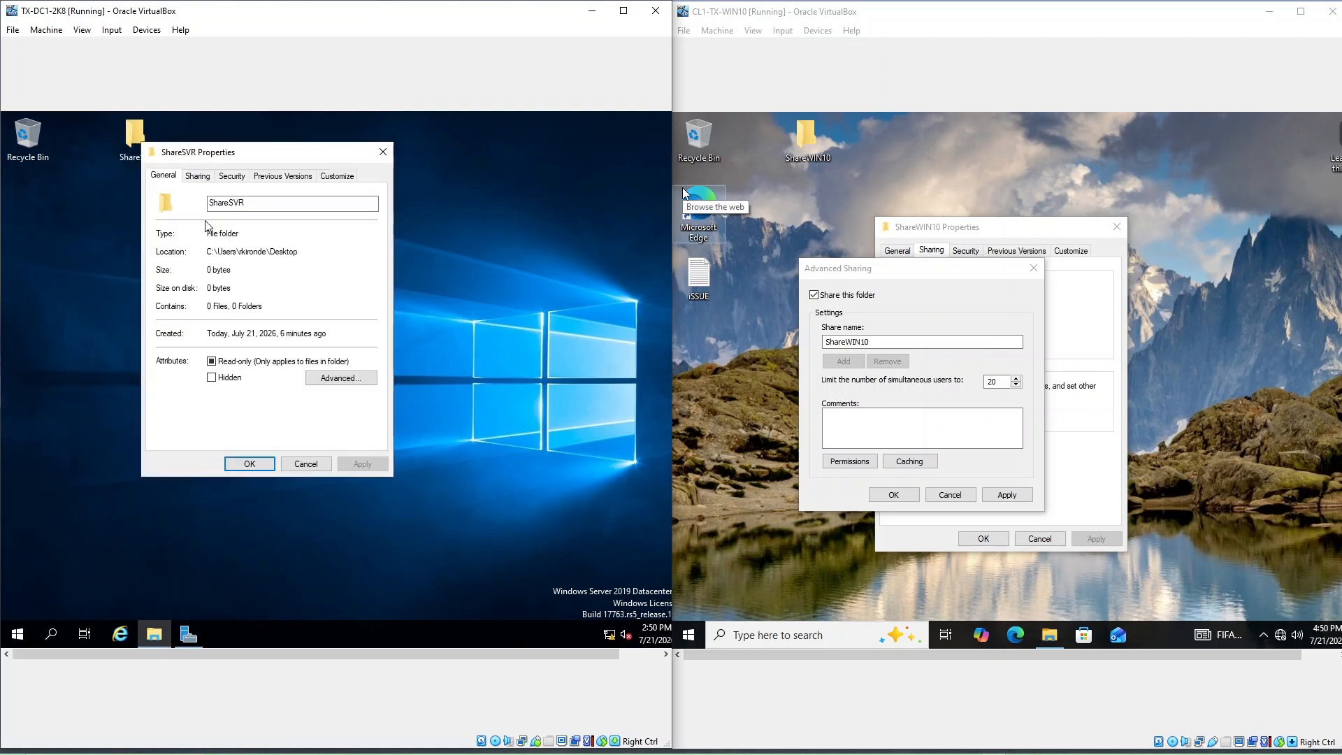
{"action": "left_click", "coordinate": [197, 175]}
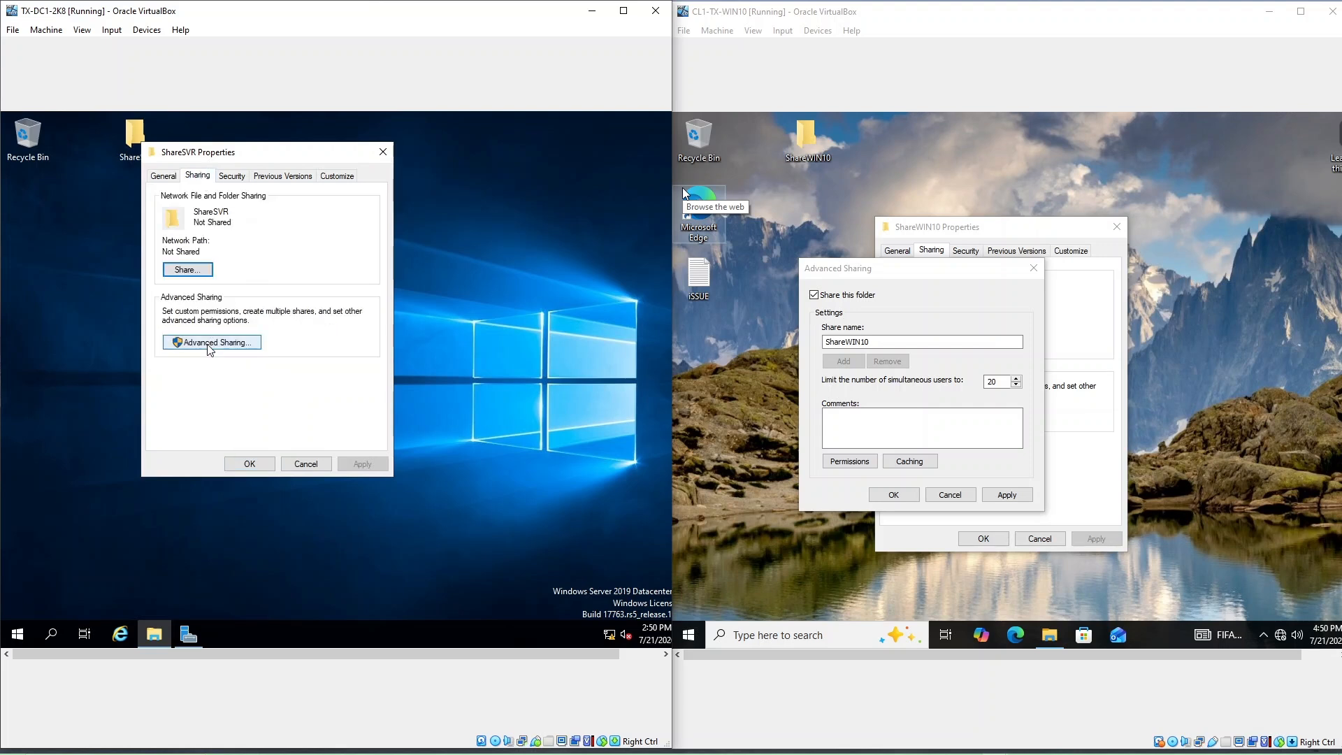
{"action": "left_click", "coordinate": [208, 344]}
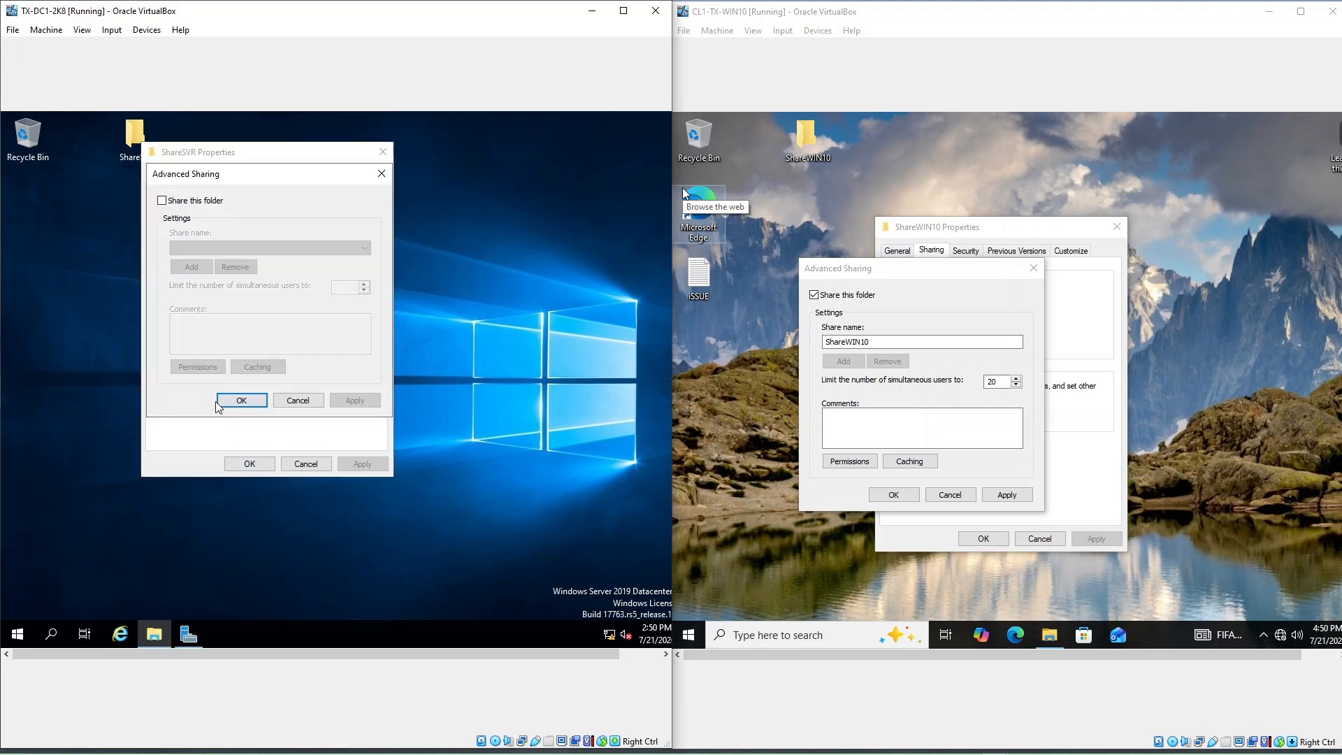
Step: Tick Share this folder for ShareSVR and move the Advanced Sharing dialog down-left
{"action": "left_click", "coordinate": [160, 202]}
{"action": "left_click", "coordinate": [256, 156]}
{"action": "left_click_drag", "start_coordinate": [250, 175], "coordinate": [232, 212]}
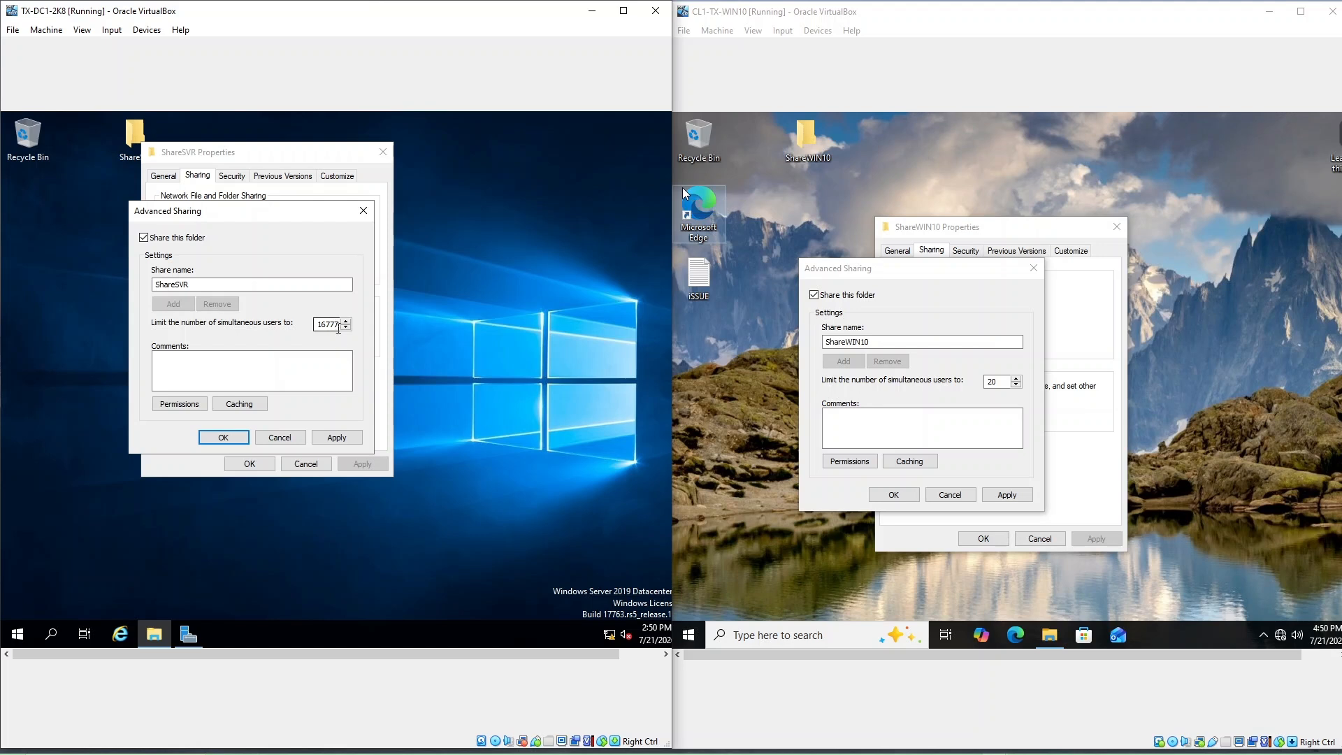
Step: Inspect ShareSVR's 16777 simultaneous-user limit, then compare the Windows 10 VM's 20-user limit
{"action": "left_click_drag", "start_coordinate": [317, 326], "coordinate": [339, 325]}
{"action": "left_click", "coordinate": [323, 324]}
{"action": "key", "text": "BackSpace"}
{"action": "key", "text": "BackSpace"}
{"action": "key", "text": "Right"}
{"action": "key", "text": "Right"}
{"action": "key", "text": "Right"}
{"action": "key", "text": "Home"}
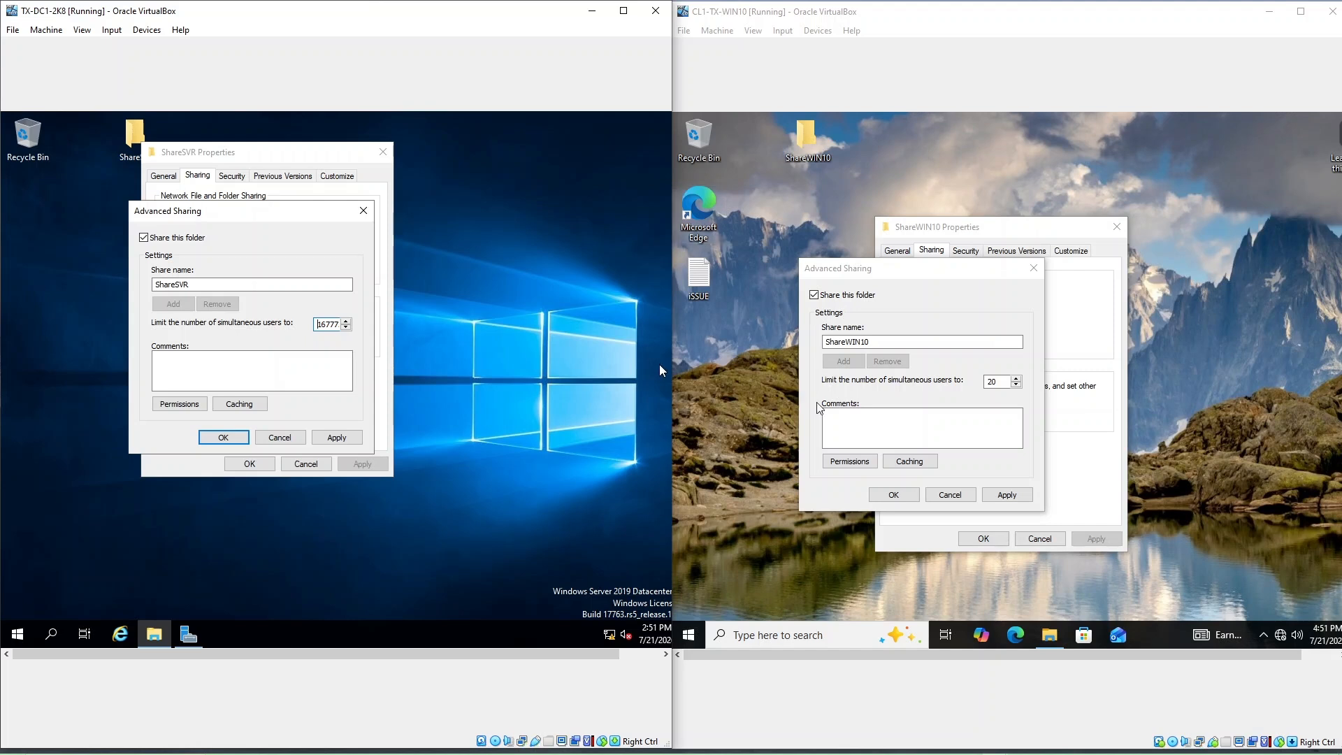
{"action": "left_click", "coordinate": [999, 381]}
{"action": "double_click", "coordinate": [991, 381]}
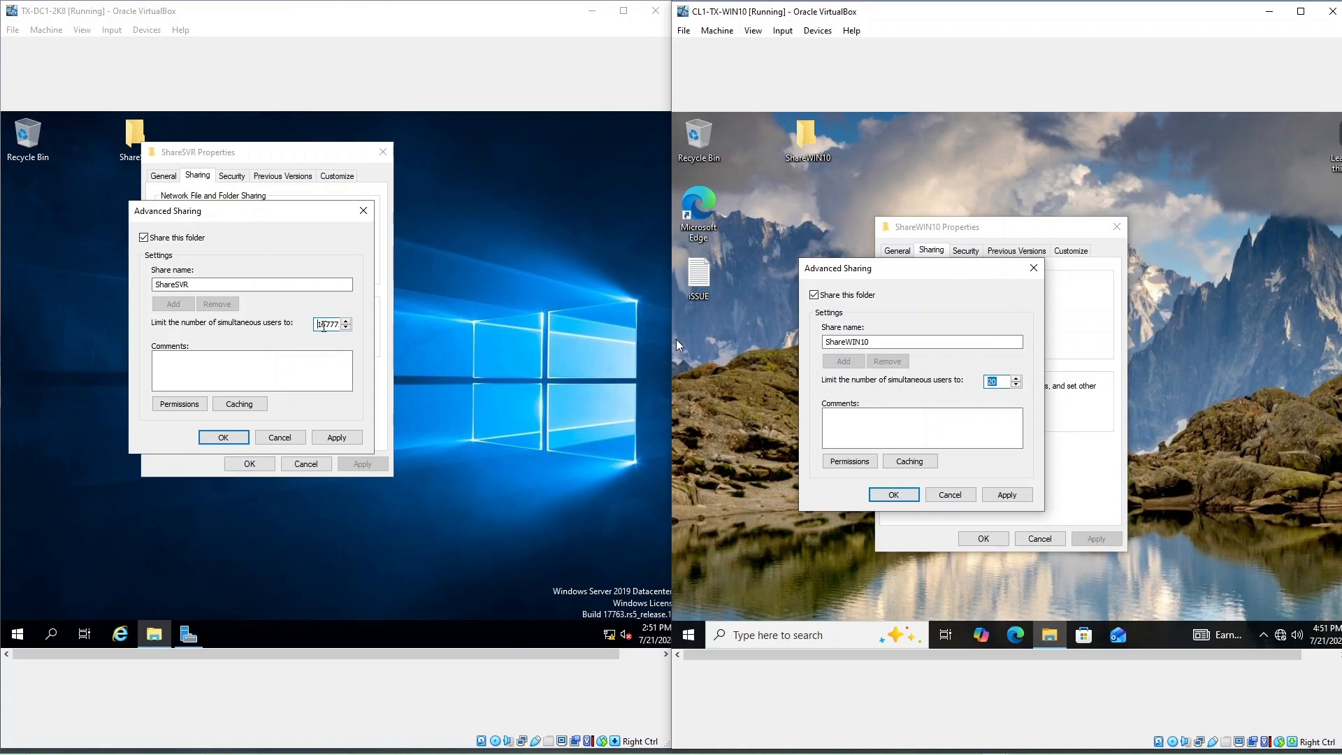
{"action": "left_click_drag", "start_coordinate": [257, 219], "coordinate": [271, 259]}
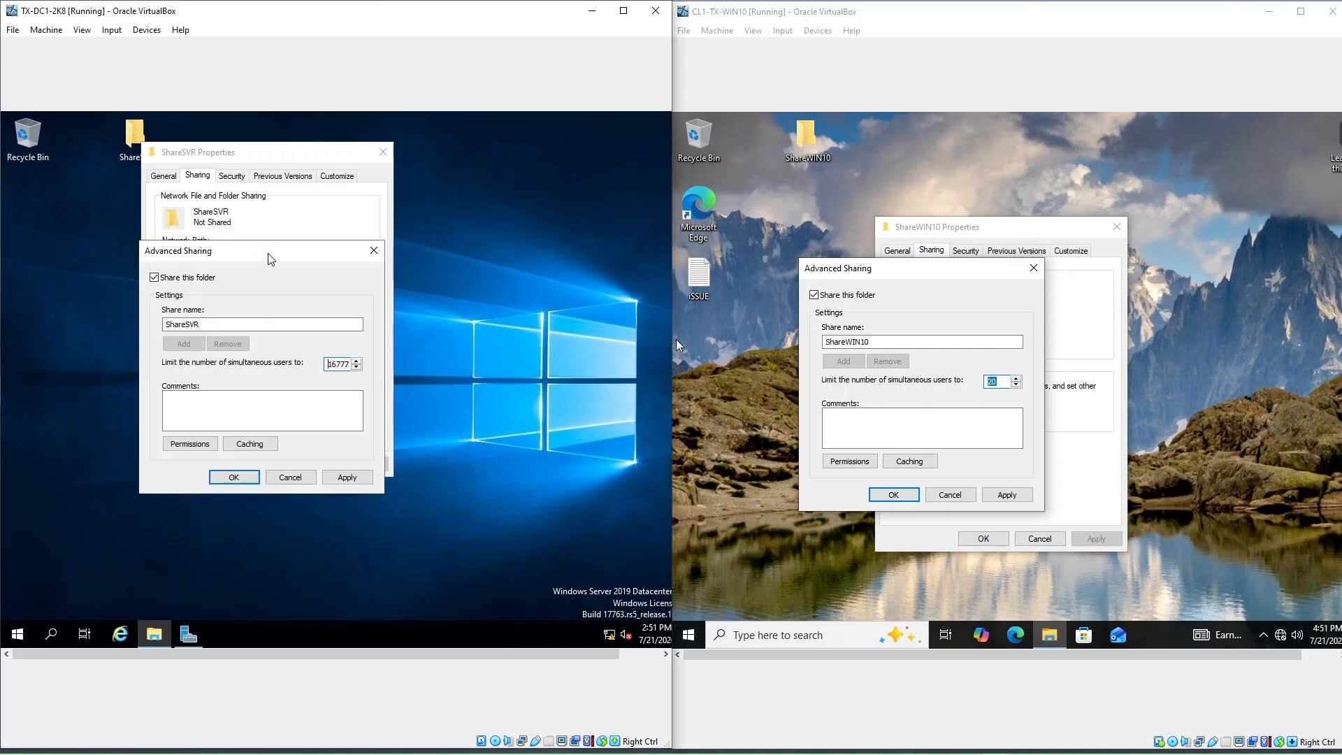